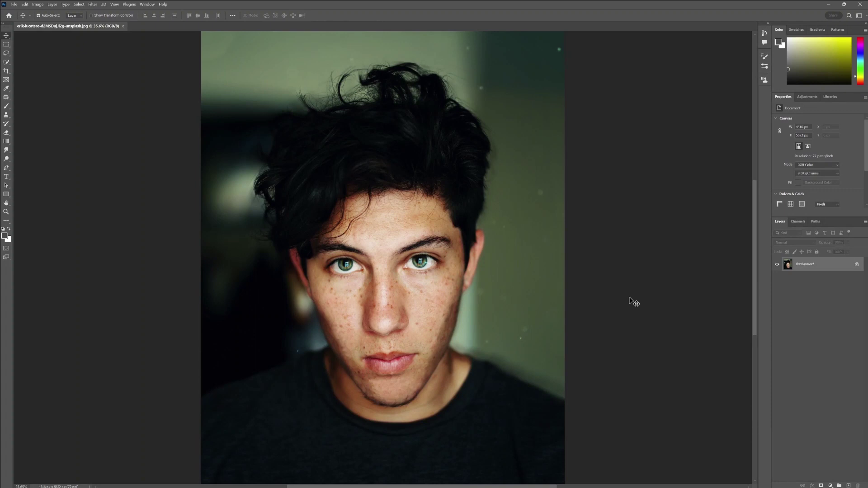
# - Zoom in on the freckled face and duplicate the Background into Layer 1 with Ctrl+J
pyautogui.press('z')
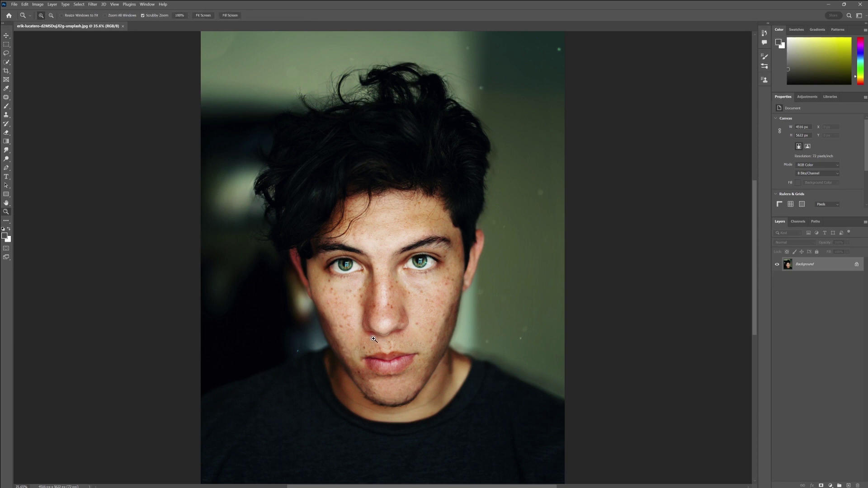
pyautogui.click(374, 339)
pyautogui.press('v')
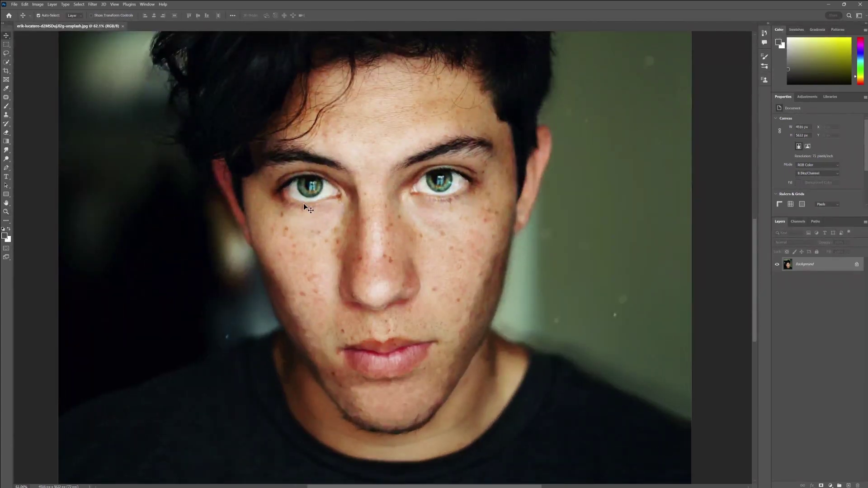
pyautogui.moveTo(797, 269); pyautogui.dragTo(776, 265)
pyautogui.hotkey('ctrl', 'j')
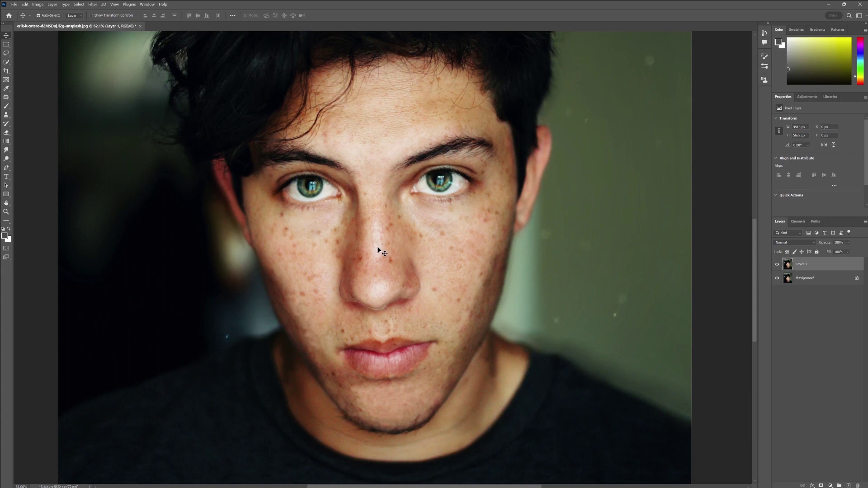
pyautogui.press('z')
pyautogui.moveTo(398, 236); pyautogui.dragTo(411, 240)
pyautogui.press('v')
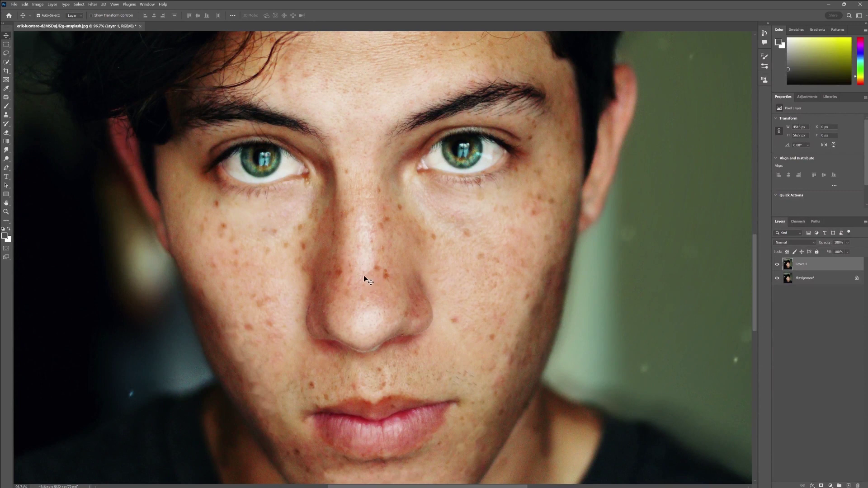
# - Pick the Patch tool and zoom in closer on the cheeks and eyes
pyautogui.click(6, 98)
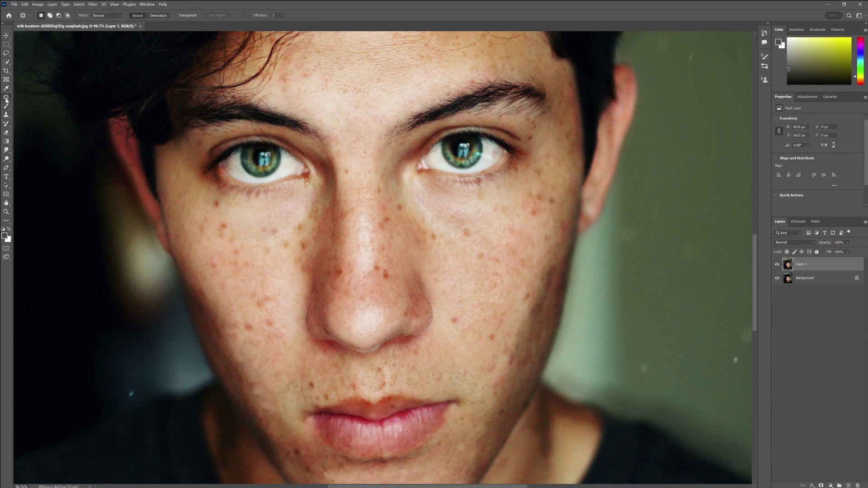
pyautogui.rightClick(6, 98)
pyautogui.click(39, 110)
pyautogui.press('z')
pyautogui.moveTo(238, 219)
pyautogui.mouseDown()
pyautogui.moveTo(253, 220)
pyautogui.moveTo(219, 229)
pyautogui.moveTo(212, 194)
pyautogui.mouseUp()
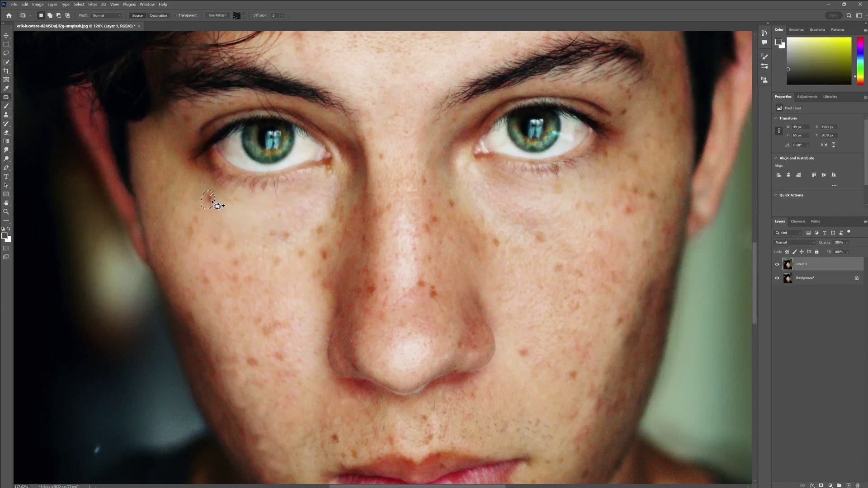
# - Patch blemishes on both cheeks, the nose bridge and chin, then deselect
pyautogui.moveTo(289, 228)
pyautogui.mouseDown()
pyautogui.moveTo(283, 243)
pyautogui.moveTo(298, 221)
pyautogui.moveTo(272, 242)
pyautogui.moveTo(260, 230)
pyautogui.moveTo(276, 263)
pyautogui.moveTo(272, 236)
pyautogui.mouseUp()
pyautogui.moveTo(378, 204); pyautogui.dragTo(376, 221)
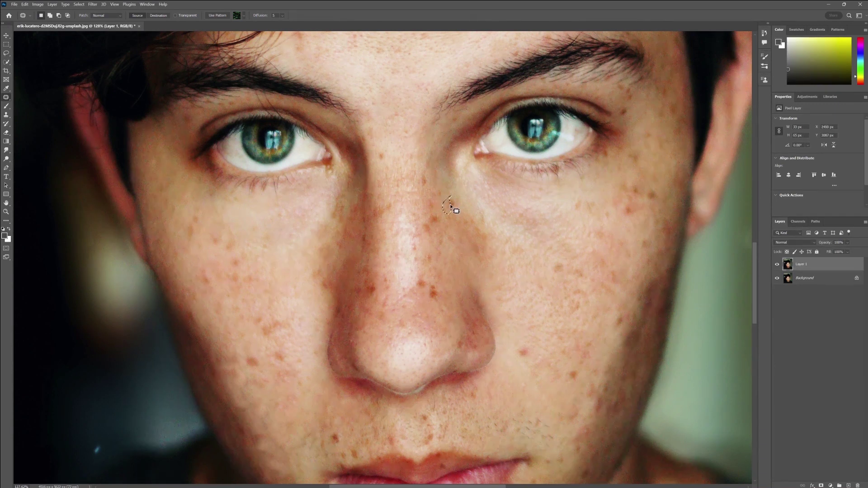
pyautogui.moveTo(283, 302); pyautogui.dragTo(278, 327)
pyautogui.moveTo(637, 152); pyautogui.dragTo(630, 166)
pyautogui.scroll(-5, 339, 436)
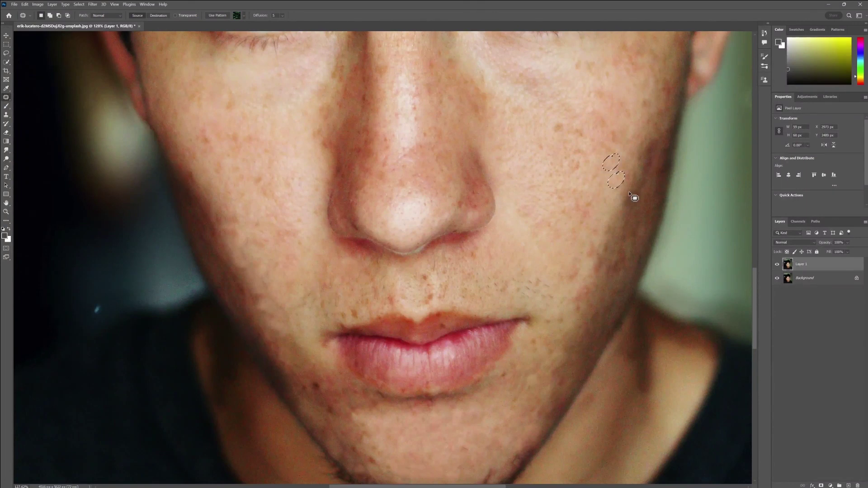
pyautogui.moveTo(320, 397); pyautogui.dragTo(316, 379)
pyautogui.scroll(-5, 384, 361)
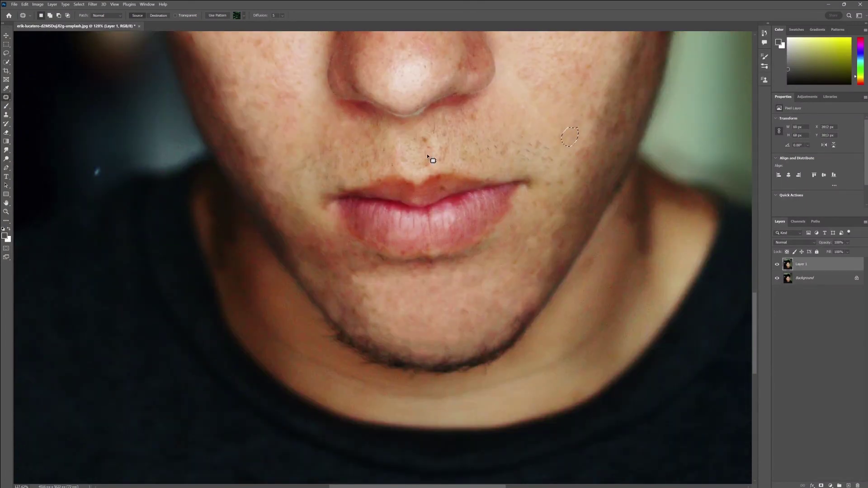
pyautogui.scroll(15, 331, 273)
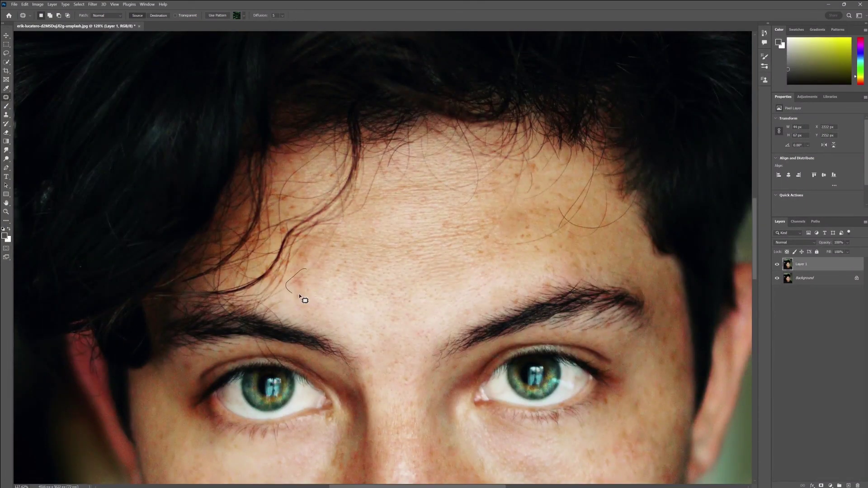
pyautogui.hotkey('ctrl', 'd')
pyautogui.scroll(-5, 316, 298)
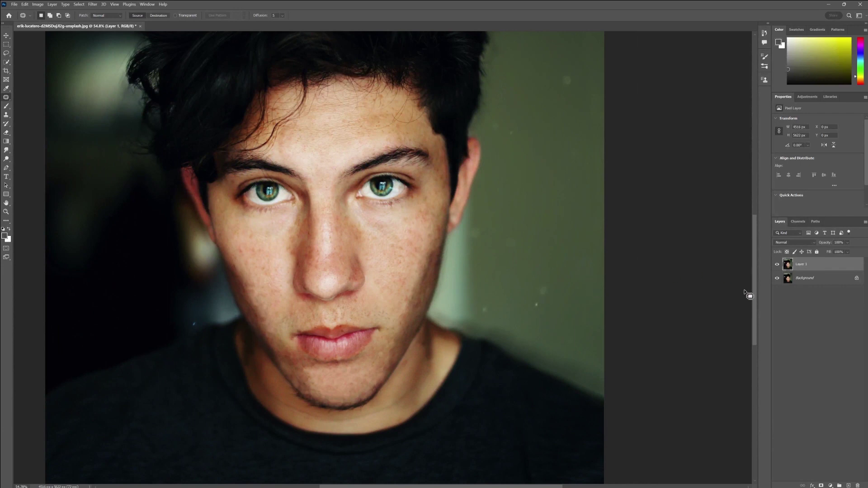
# - Compare Layer 1 against the original, then duplicate Layer 1 twice
pyautogui.click(777, 265)
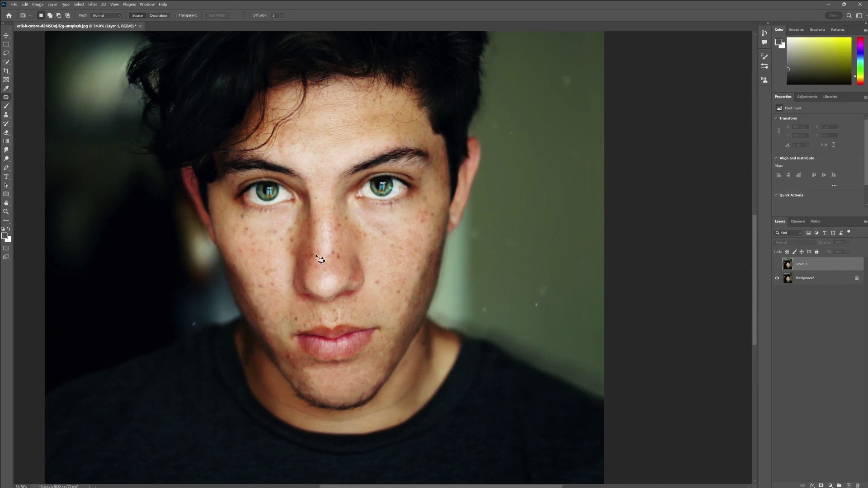
pyautogui.click(777, 265)
pyautogui.hotkey('ctrl', 'j')
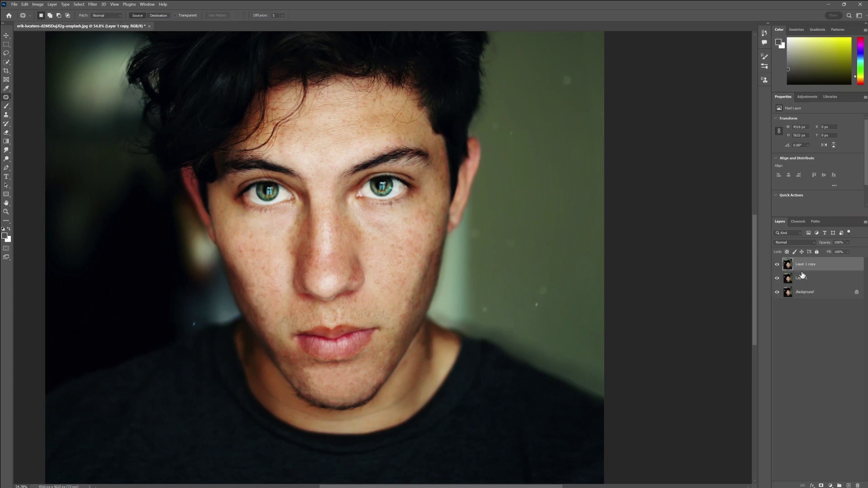
pyautogui.hotkey('ctrl', 'j')
# - Group both copies as 'saparation', expand it, and hide Layer 1 copy 2
pyautogui.keyDown('shift'); pyautogui.click(807, 282); pyautogui.keyUp('shift')
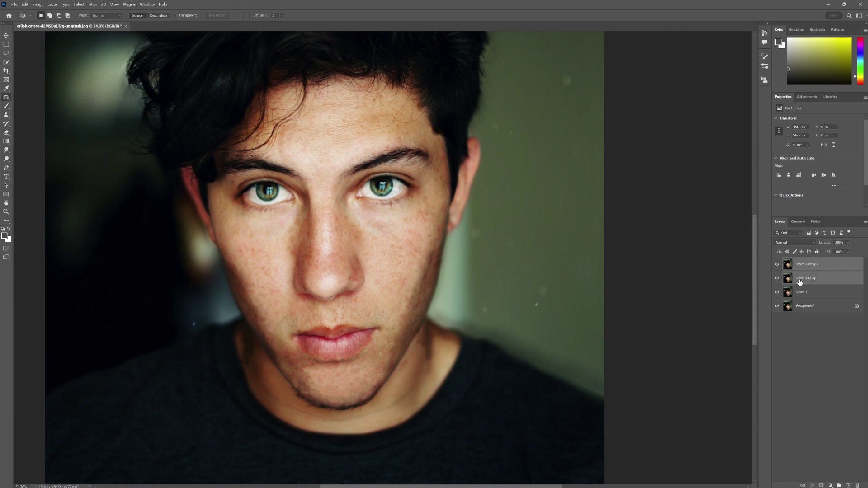
pyautogui.hotkey('ctrl', 'g')
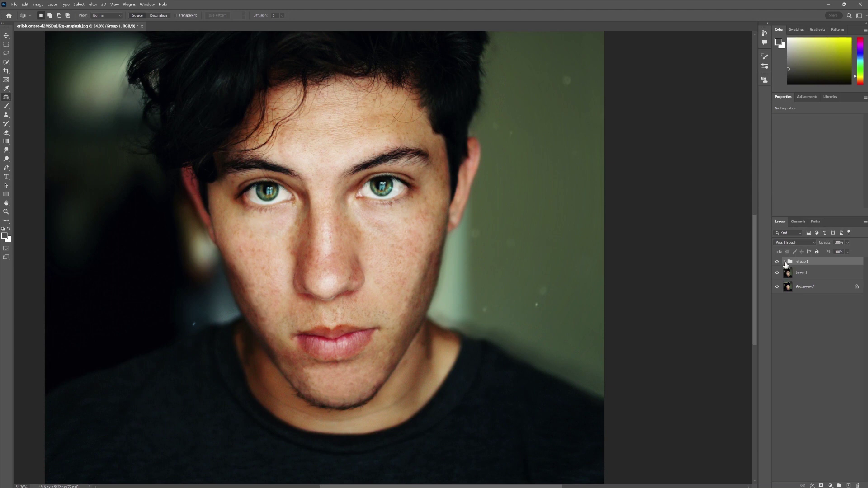
pyautogui.doubleClick(802, 263)
pyautogui.write('sad')
pyautogui.write('a')
pyautogui.write('tion')
pyautogui.press('Return')
pyautogui.click(785, 262)
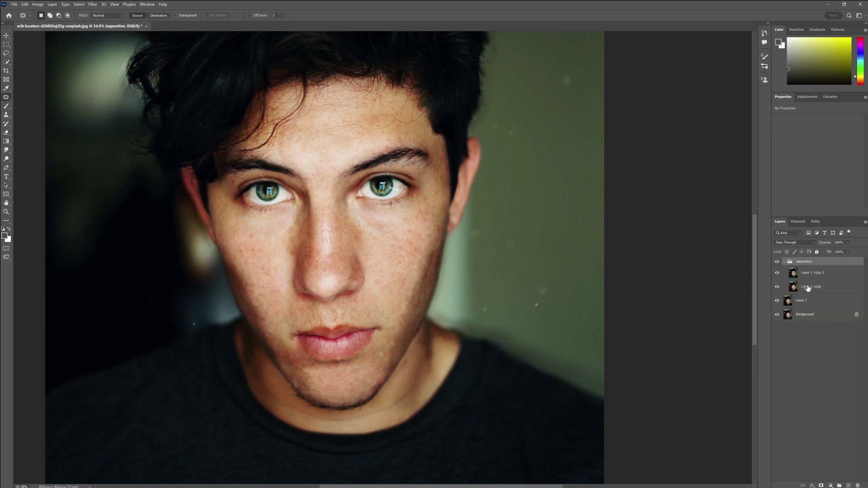
pyautogui.click(808, 288)
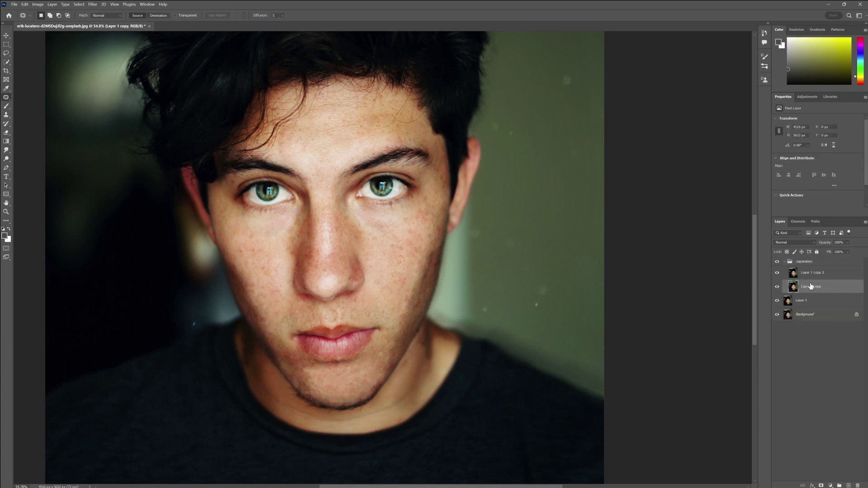
pyautogui.click(777, 274)
# - Soften Layer 1 copy with a roughly 8-pixel Gaussian Blur
pyautogui.click(93, 4)
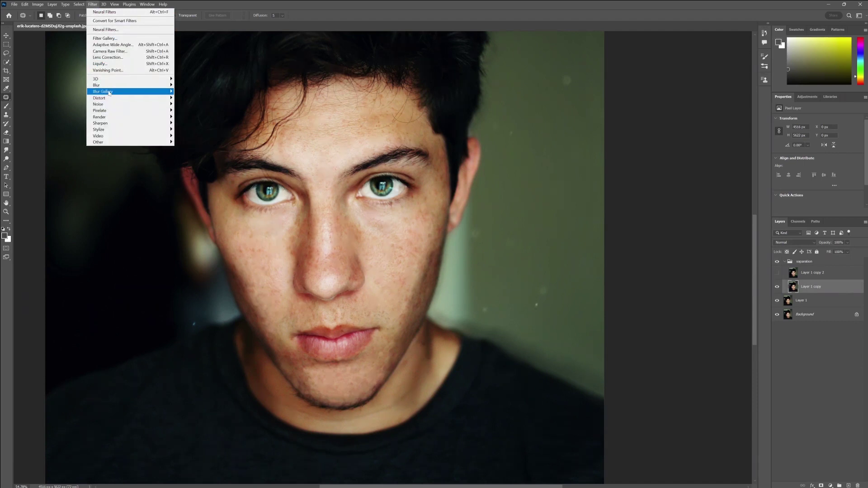
pyautogui.moveTo(130, 85)
pyautogui.click(193, 111)
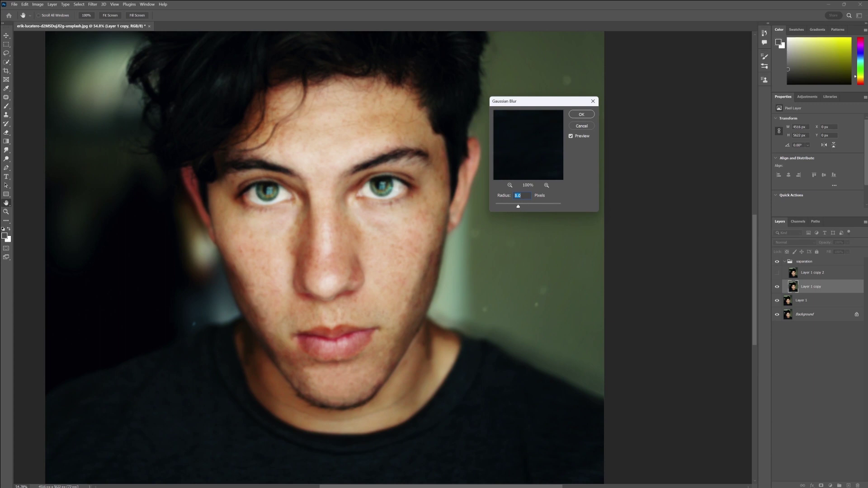
pyautogui.click(581, 115)
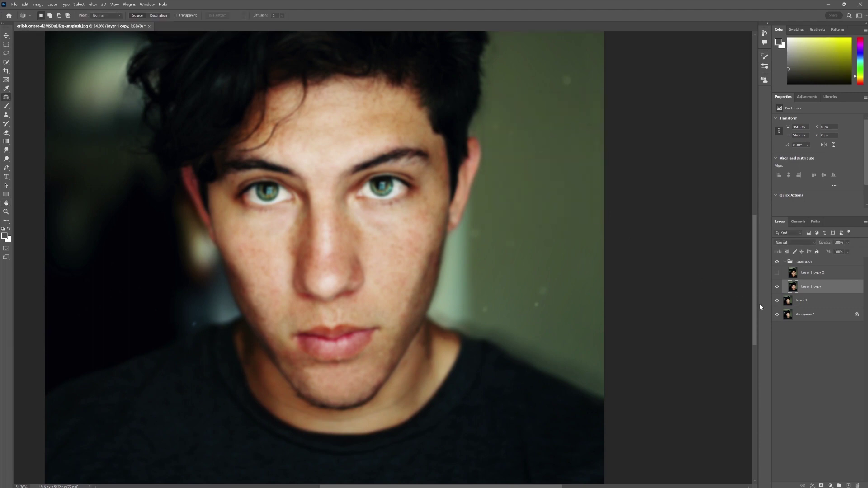
pyautogui.click(804, 275)
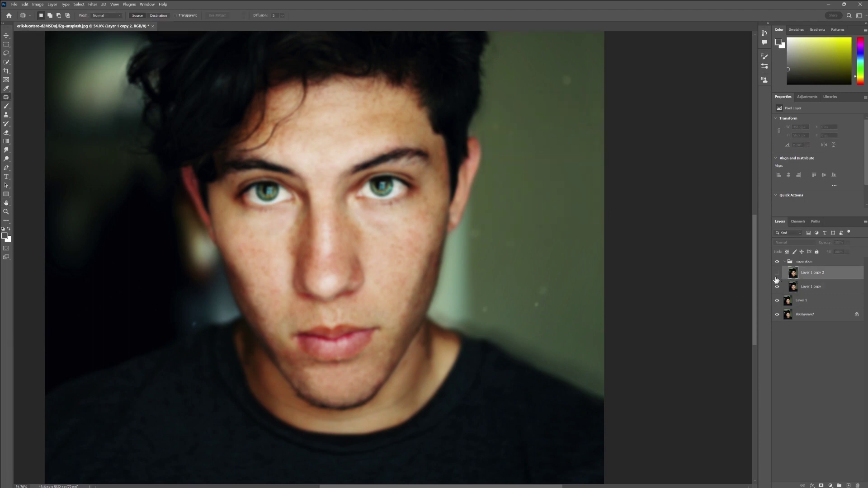
# - Apply Image from Layer 1 copy in Subtract mode onto Layer 1 copy 2, blended Linear Light
pyautogui.click(778, 274)
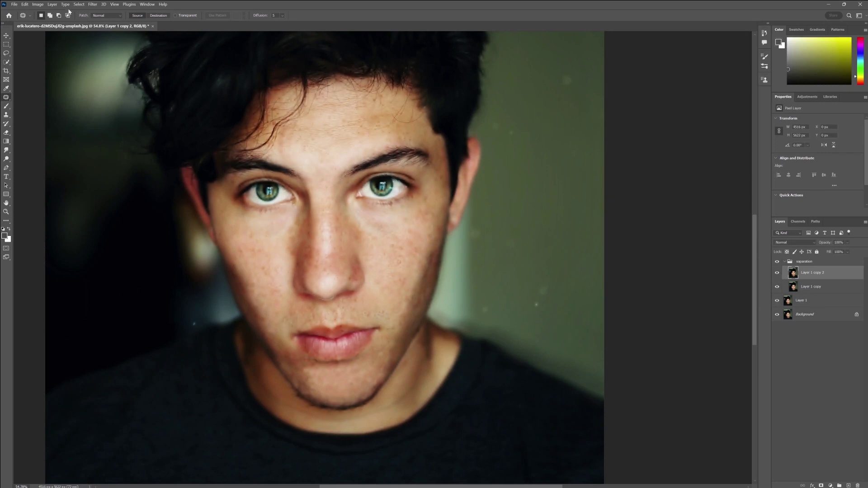
pyautogui.click(37, 4)
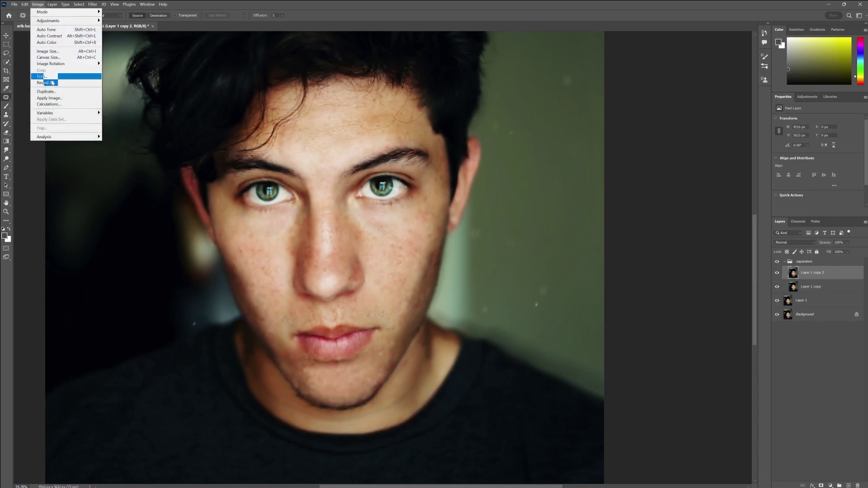
pyautogui.click(58, 98)
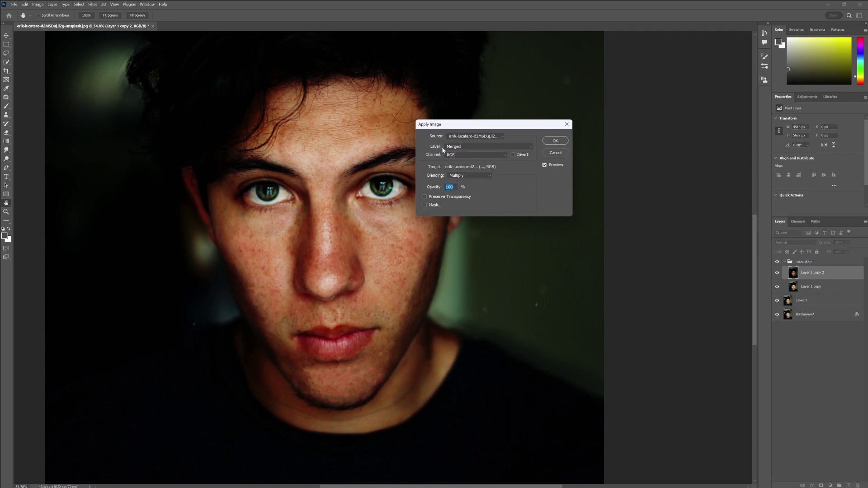
pyautogui.click(490, 148)
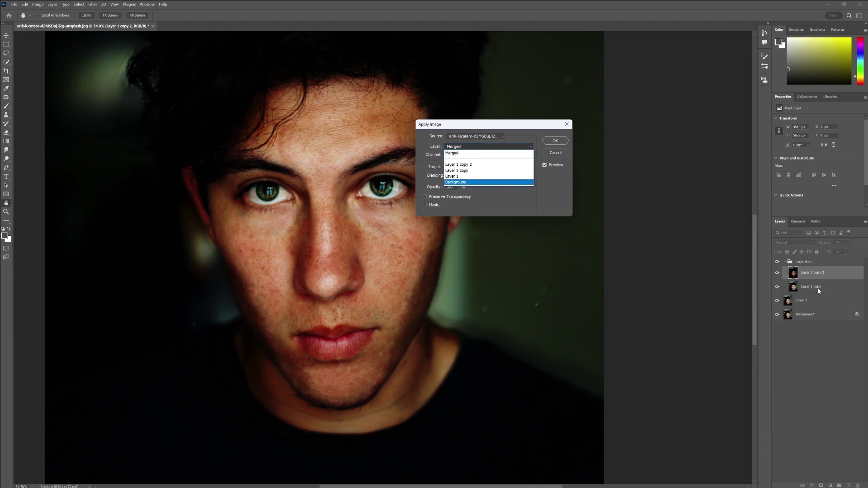
pyautogui.click(459, 165)
pyautogui.click(475, 146)
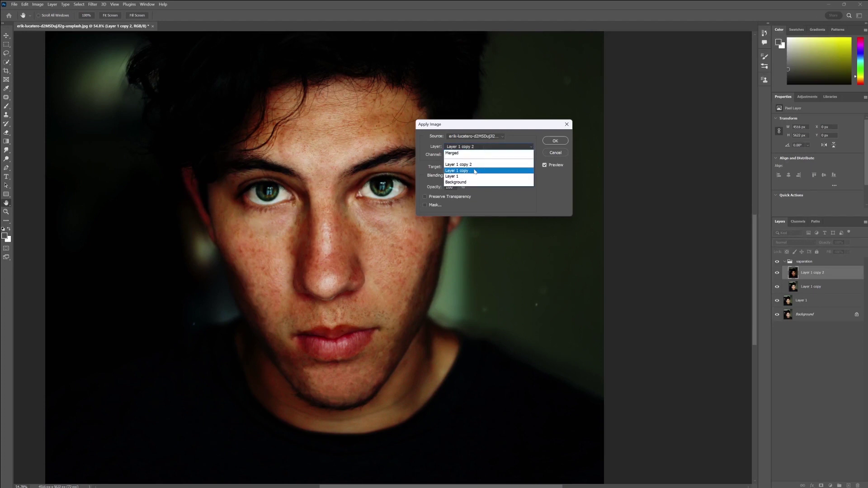
pyautogui.click(475, 171)
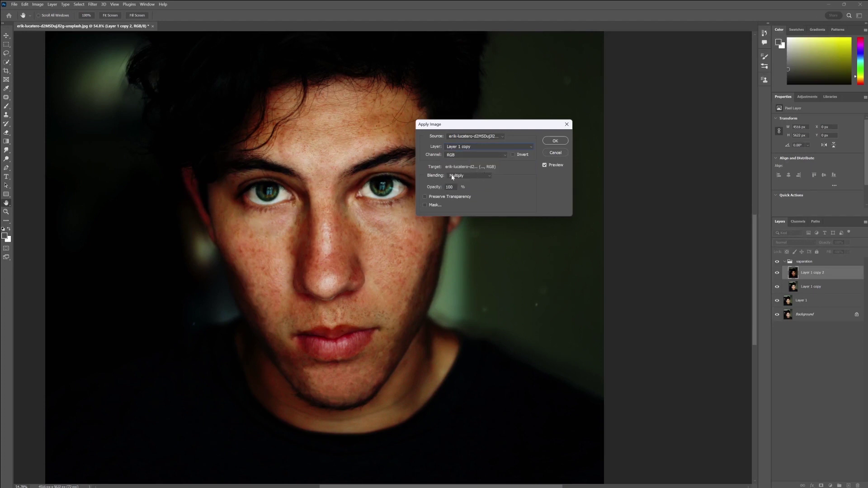
pyautogui.click(472, 176)
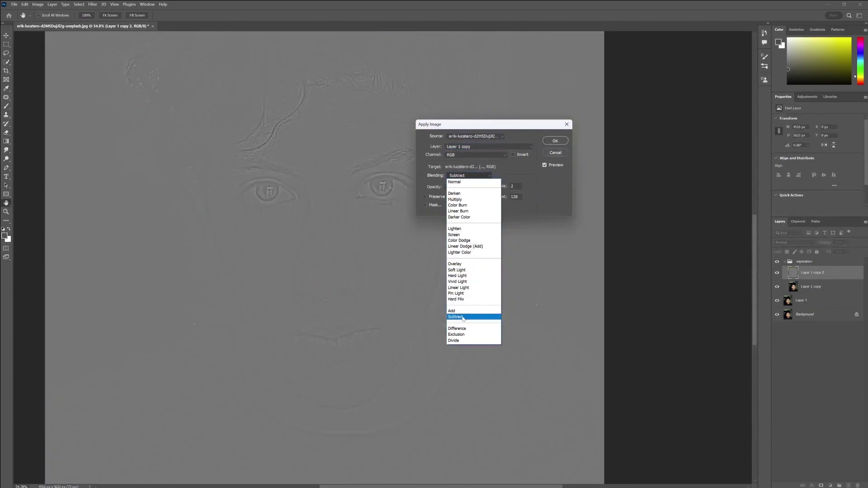
pyautogui.click(463, 318)
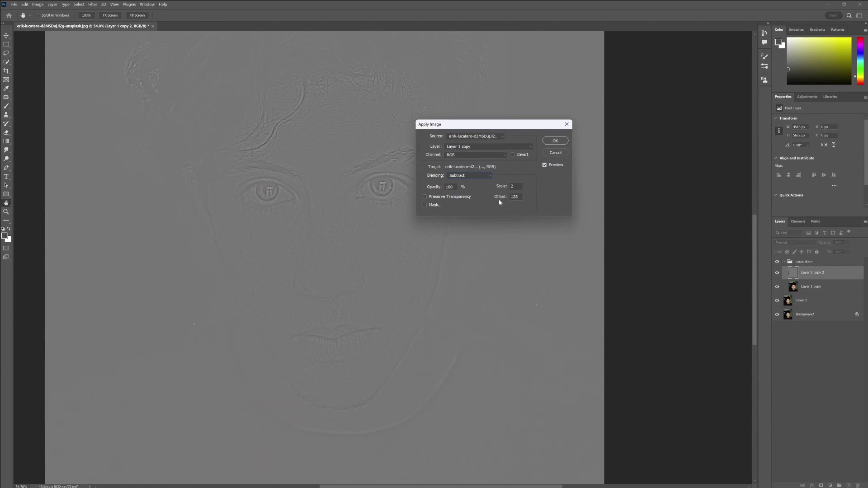
pyautogui.write('2')
pyautogui.click(555, 142)
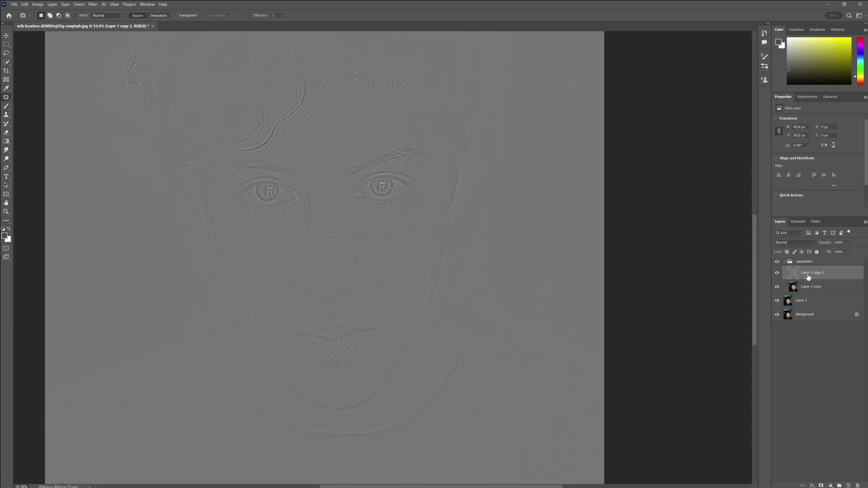
pyautogui.click(804, 242)
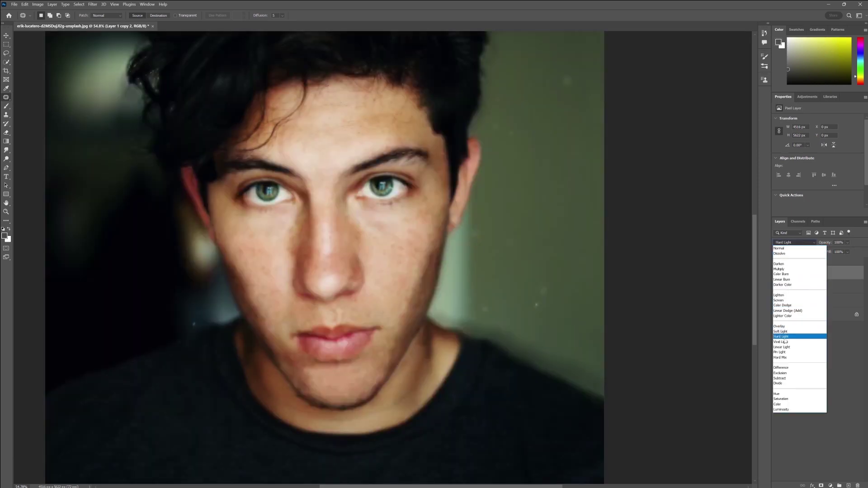
pyautogui.click(786, 347)
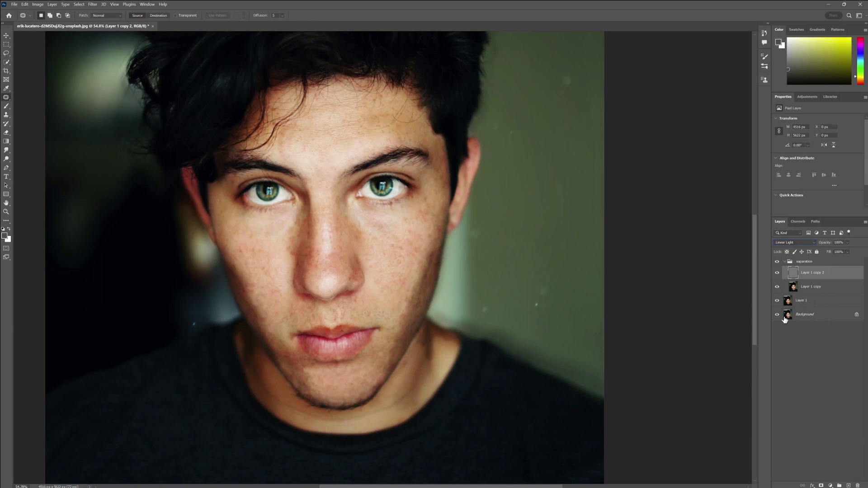
# - Toggle the saparation group's visibility to compare, then expand it again
pyautogui.click(786, 261)
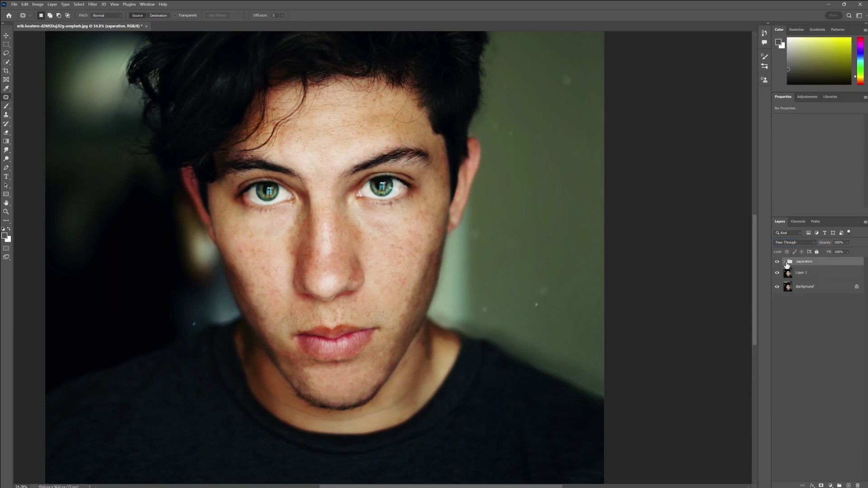
pyautogui.click(776, 262)
pyautogui.click(777, 262)
pyautogui.click(784, 262)
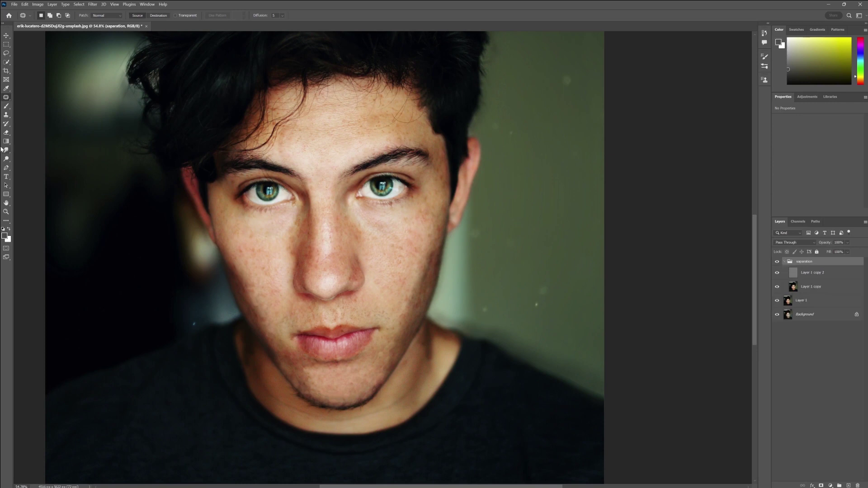
# - Set up the Mixer Brush to clean after each stroke with Wet at 26%
pyautogui.click(7, 106)
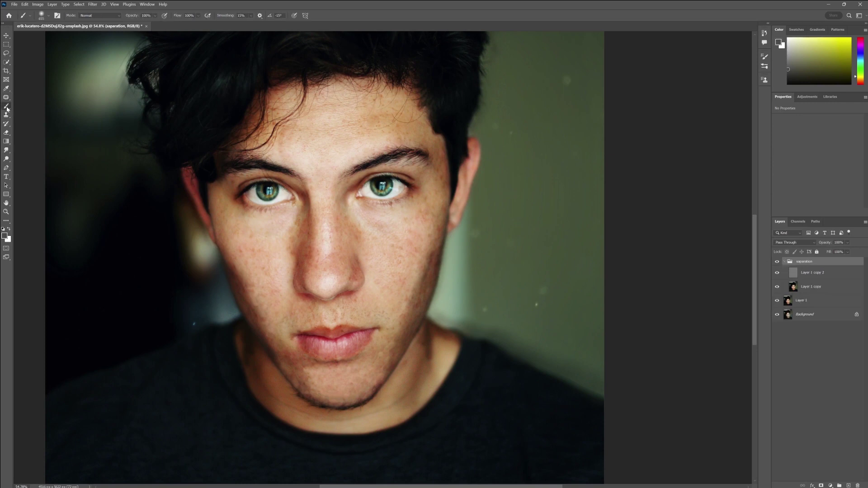
pyautogui.rightClick(6, 106)
pyautogui.click(34, 125)
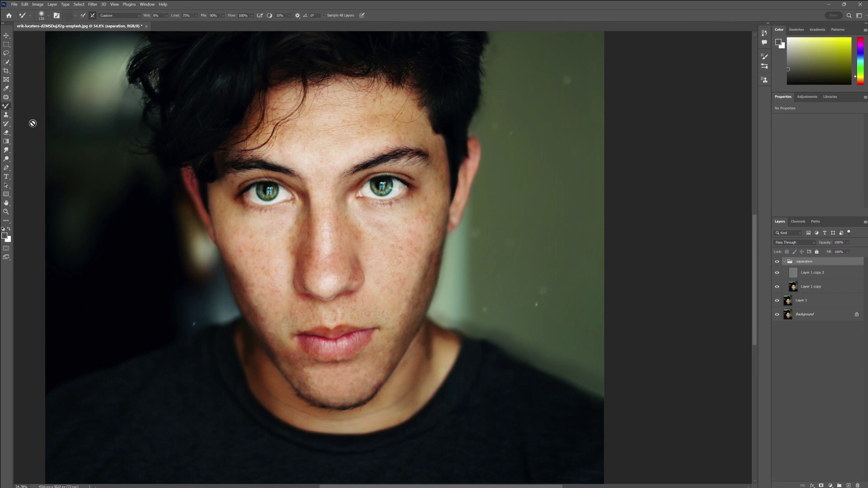
pyautogui.click(83, 15)
pyautogui.click(92, 16)
pyautogui.moveTo(145, 18); pyautogui.dragTo(139, 20)
# - Zoom in on the forehead and nose bridge and select Layer 1 copy
pyautogui.press('z')
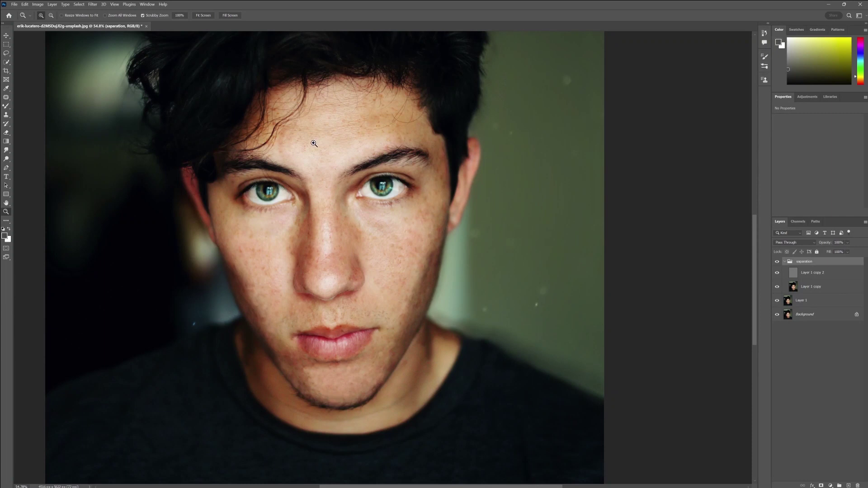
pyautogui.moveTo(314, 143); pyautogui.dragTo(318, 145)
pyautogui.press('b')
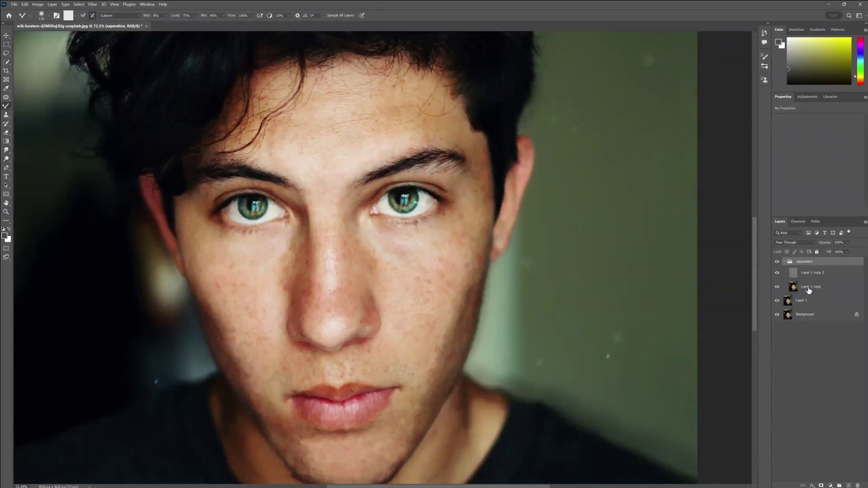
pyautogui.click(809, 290)
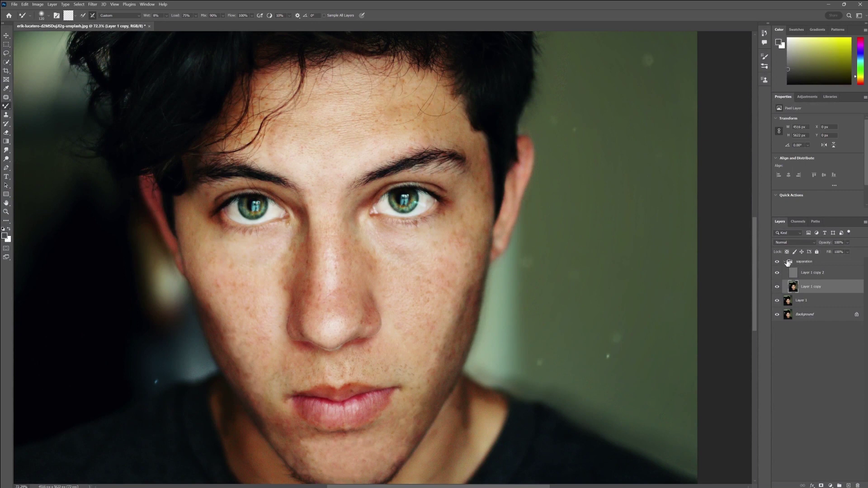
pyautogui.press('z')
pyautogui.moveTo(316, 243); pyautogui.dragTo(320, 241)
pyautogui.press('b')
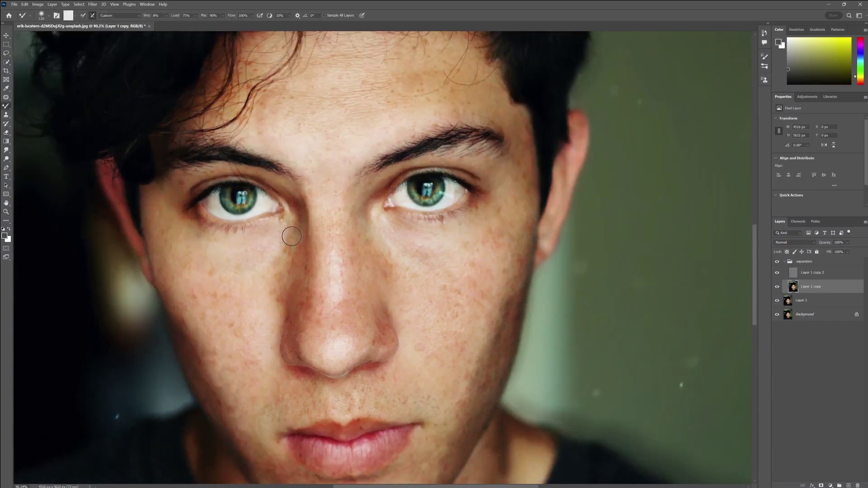
# - Enlarge the brush and blend skin tones across forehead, cheeks and chin
pyautogui.rightClick(350, 231)
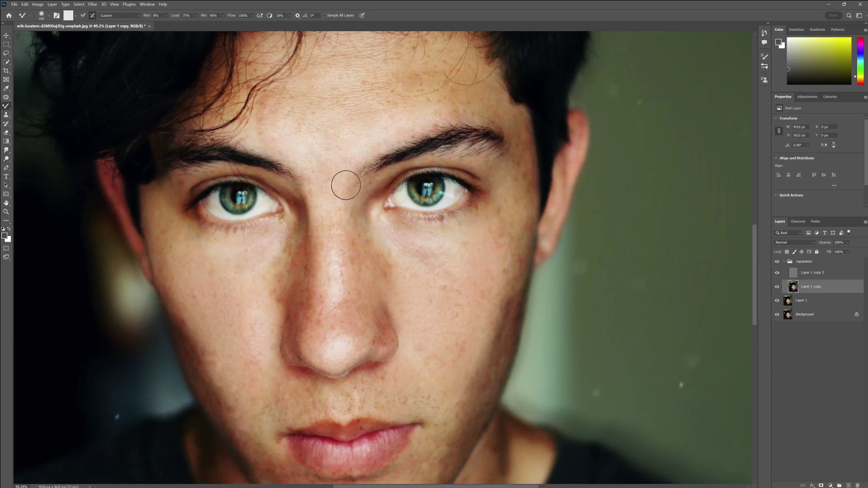
pyautogui.scroll(3, 346, 186)
pyautogui.scroll(-3, 155, 375)
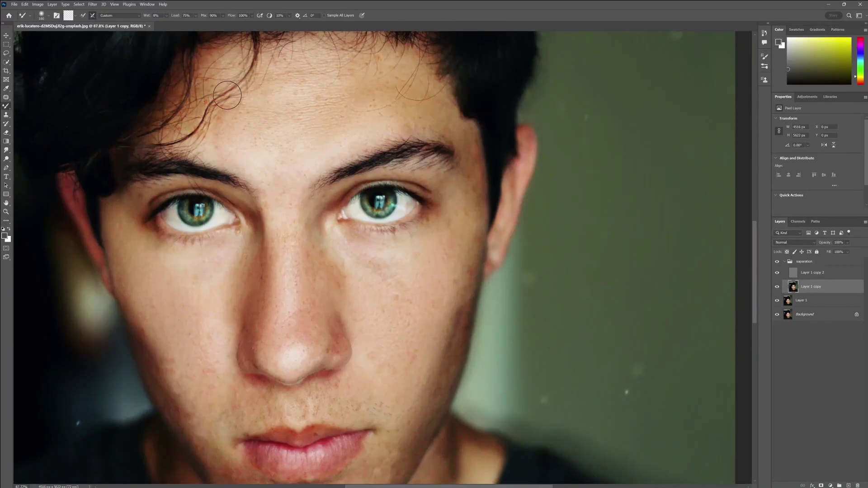
pyautogui.scroll(2, 320, 310)
pyautogui.scroll(3, 511, 217)
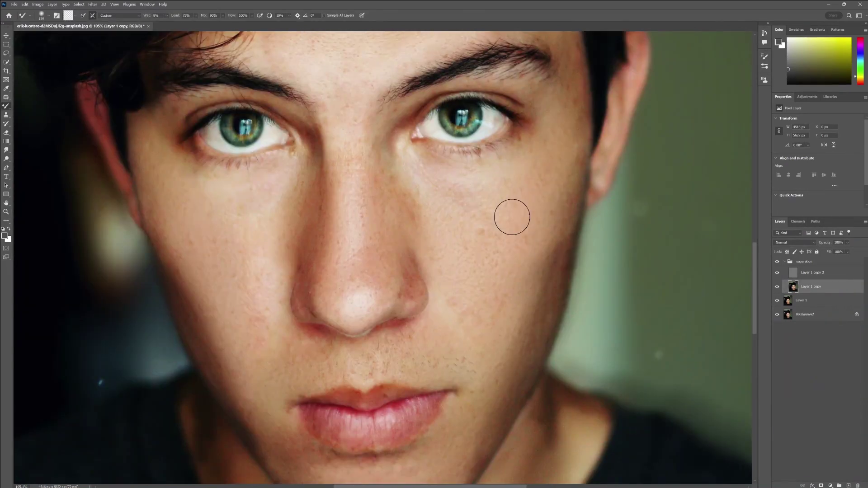
pyautogui.scroll(-1, 520, 135)
pyautogui.scroll(-2, 428, 309)
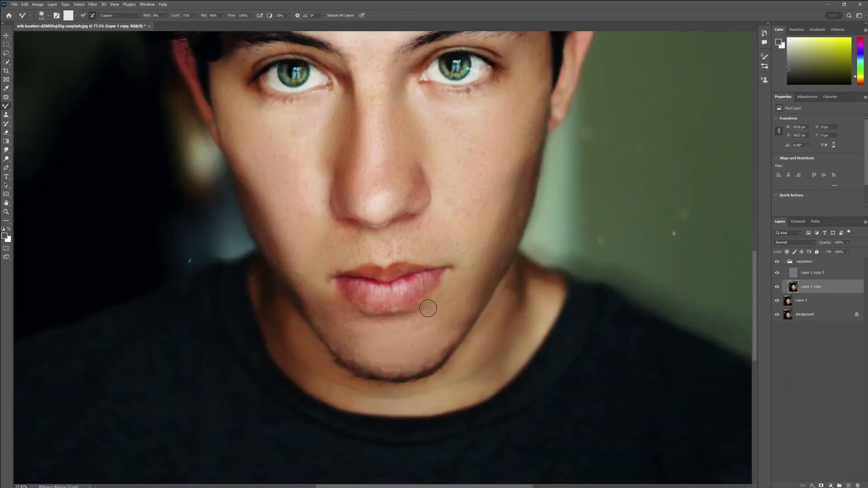
pyautogui.scroll(2, 388, 71)
pyautogui.press('z')
pyautogui.scroll(-5, 401, 140)
pyautogui.press('b')
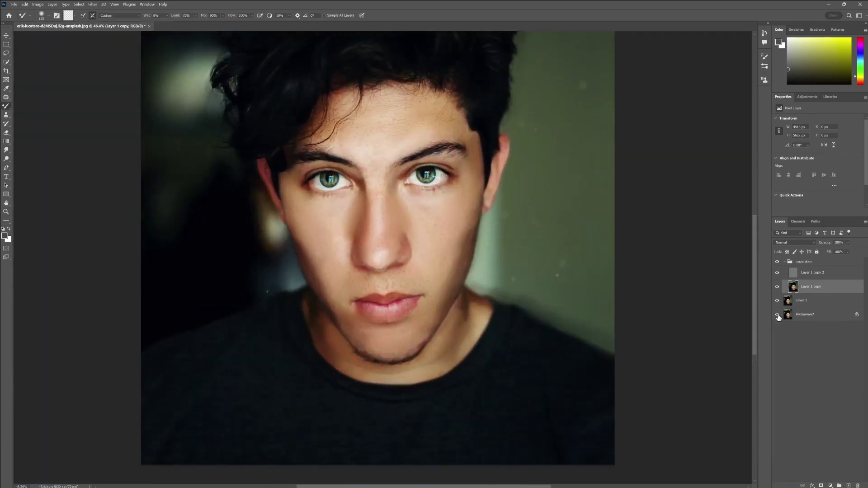
pyautogui.keyDown('alt'); pyautogui.click(777, 314); pyautogui.keyUp('alt')
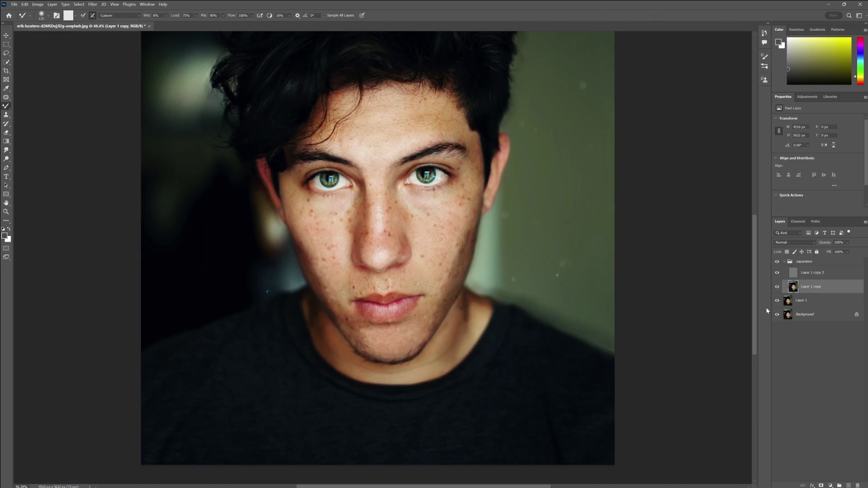
pyautogui.click(784, 263)
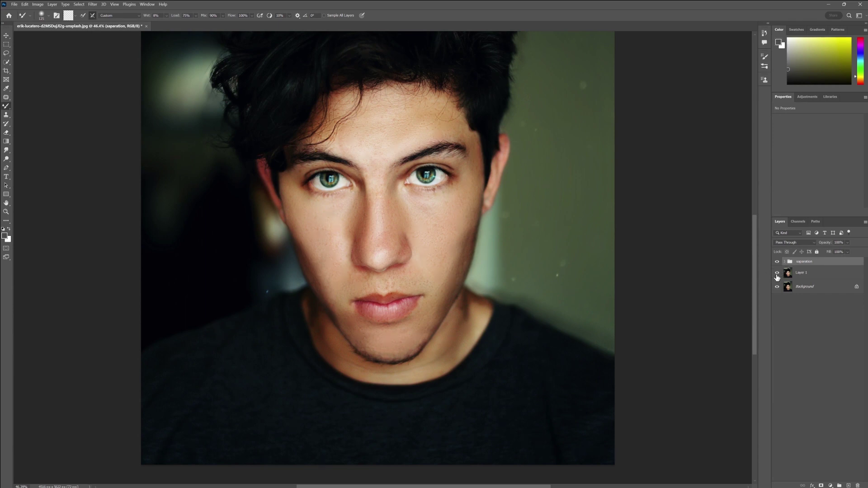
# - Stamp all visible layers into Layer 2 and toggle the visibility of the layers below to compare
pyautogui.hotkey('ctrl', 'shift', 'alt', 'e')
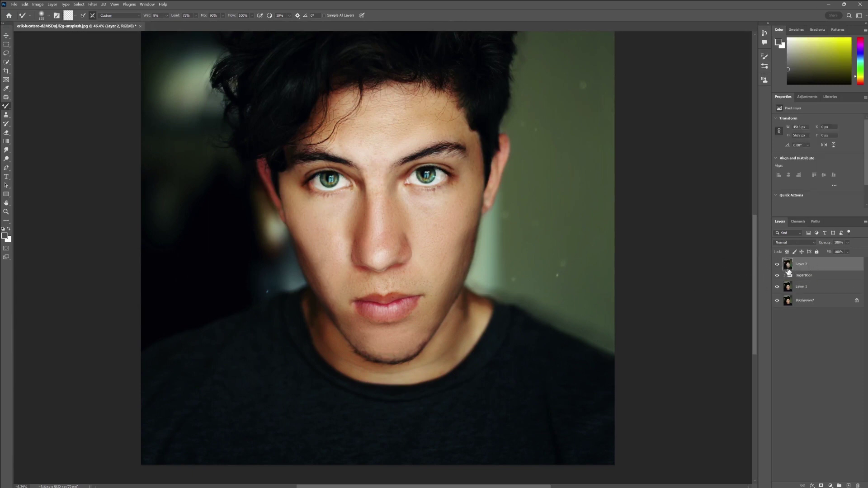
pyautogui.keyDown('alt'); pyautogui.click(777, 265); pyautogui.keyUp('alt')
pyautogui.keyDown('alt'); pyautogui.click(778, 264); pyautogui.keyUp('alt')
# - Inspect the merged Layer 2 up close around the nose and right cheek
pyautogui.press('z')
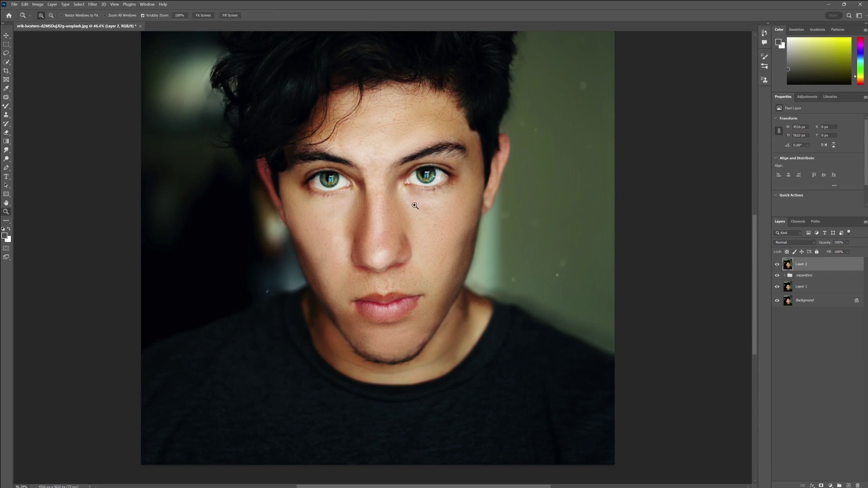
pyautogui.click(397, 229)
pyautogui.press('b')
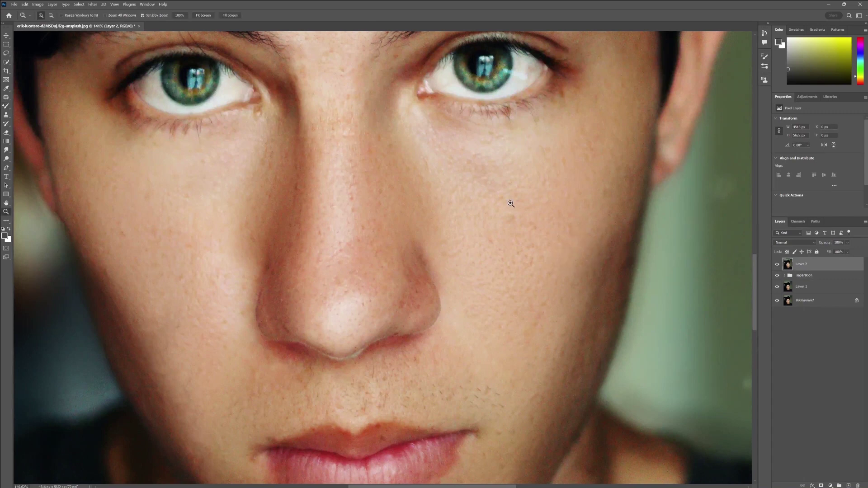
pyautogui.scroll(-3, 510, 199)
pyautogui.press('z')
pyautogui.moveTo(556, 219); pyautogui.dragTo(627, 163)
pyautogui.press('z')
pyautogui.scroll(-9, 530, 178)
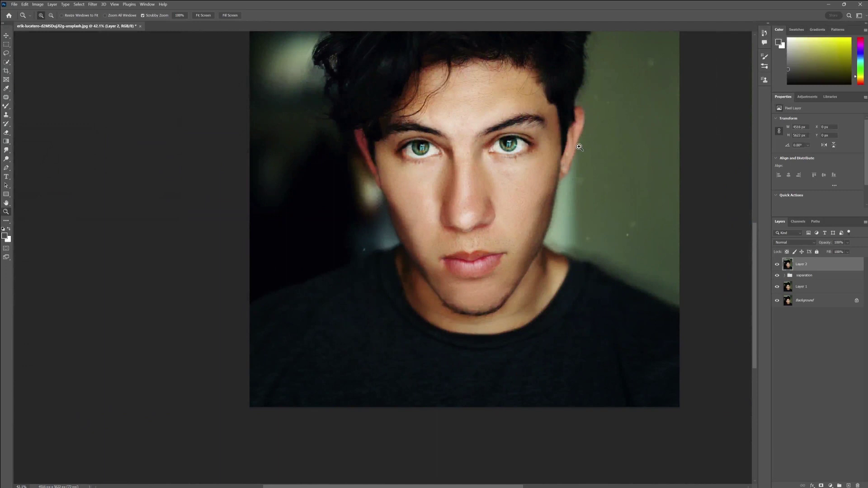
pyautogui.scroll(2, 585, 164)
pyautogui.press('b')
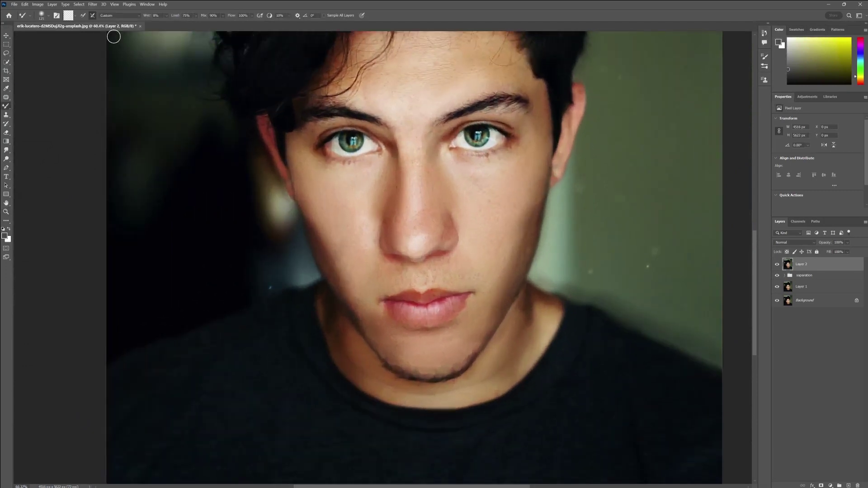
pyautogui.click(93, 4)
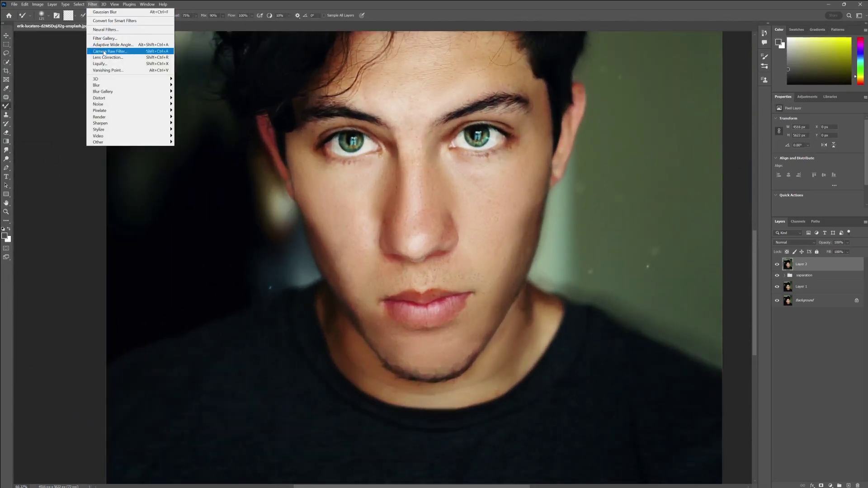
# - In Camera Raw's Color Mixer set Green Hue -100 and Yellow Hue -26
pyautogui.click(104, 52)
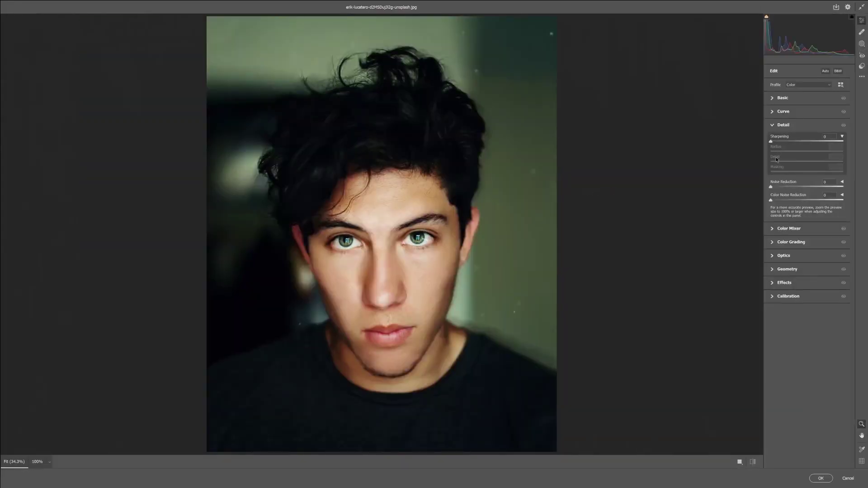
pyautogui.click(773, 229)
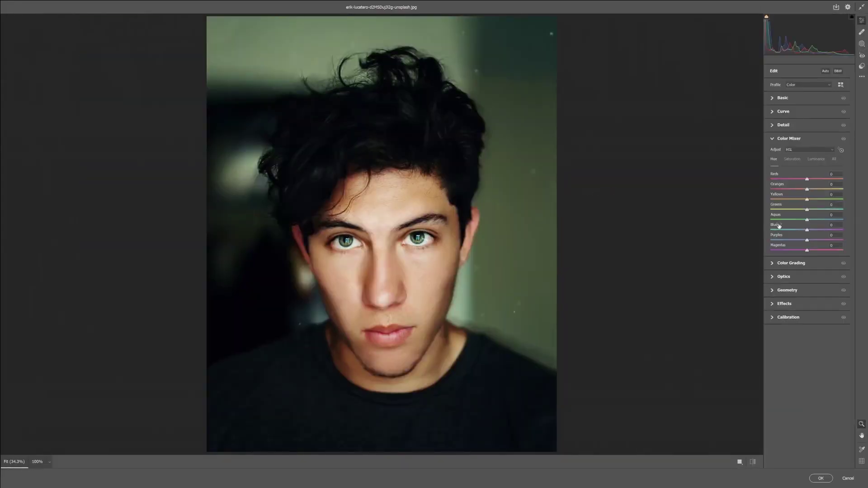
pyautogui.click(802, 151)
pyautogui.click(798, 161)
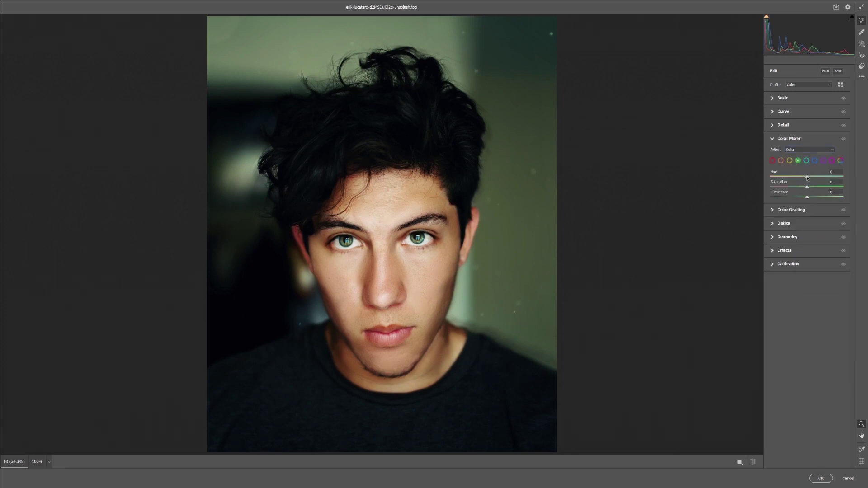
pyautogui.moveTo(792, 177); pyautogui.dragTo(769, 179)
pyautogui.click(789, 161)
pyautogui.moveTo(807, 177); pyautogui.dragTo(793, 179)
pyautogui.moveTo(796, 180); pyautogui.dragTo(798, 179)
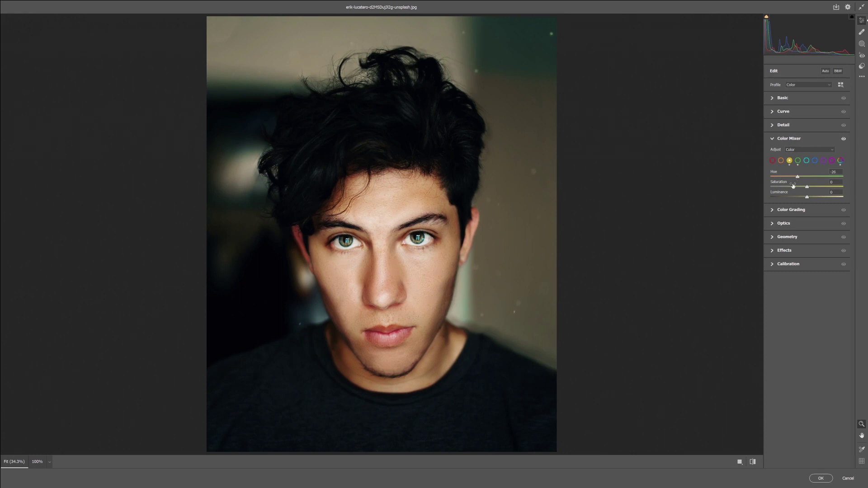
# - Add a +9 magenta Tint and apply the Camera Raw Filter
pyautogui.click(773, 99)
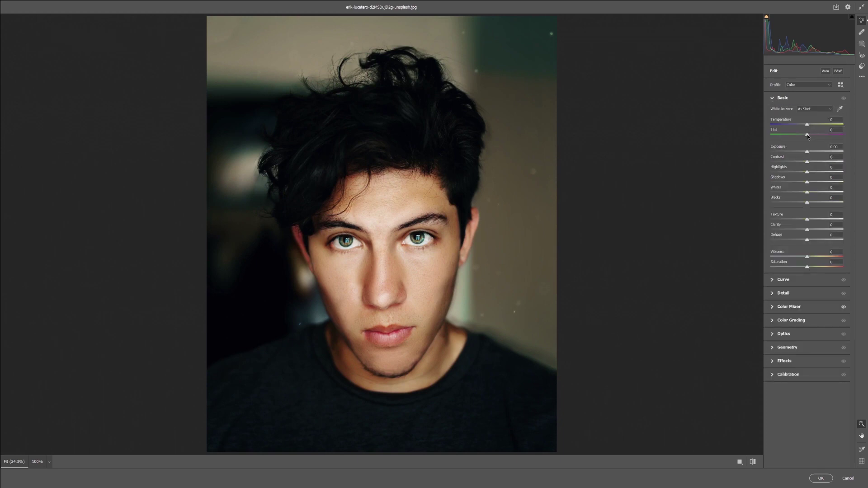
pyautogui.moveTo(807, 135); pyautogui.dragTo(811, 135)
pyautogui.click(820, 478)
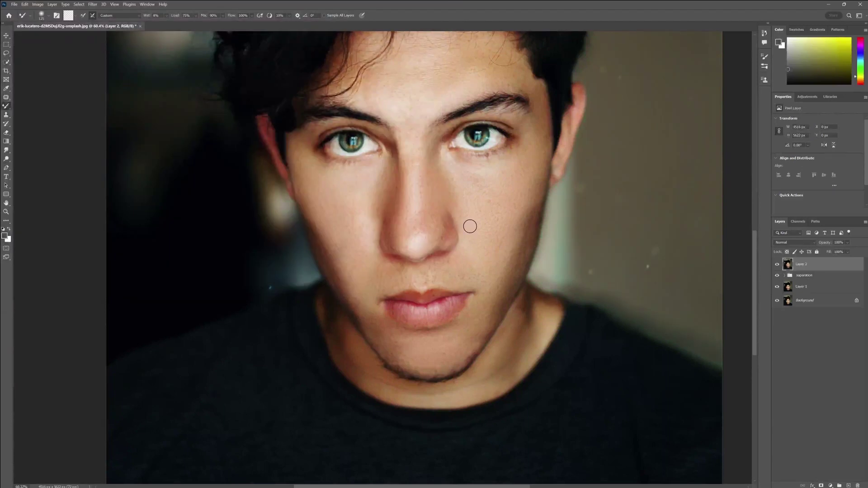
# - Reopen Camera Raw Filter and push the Green Hue to -100
pyautogui.click(94, 6)
pyautogui.click(110, 51)
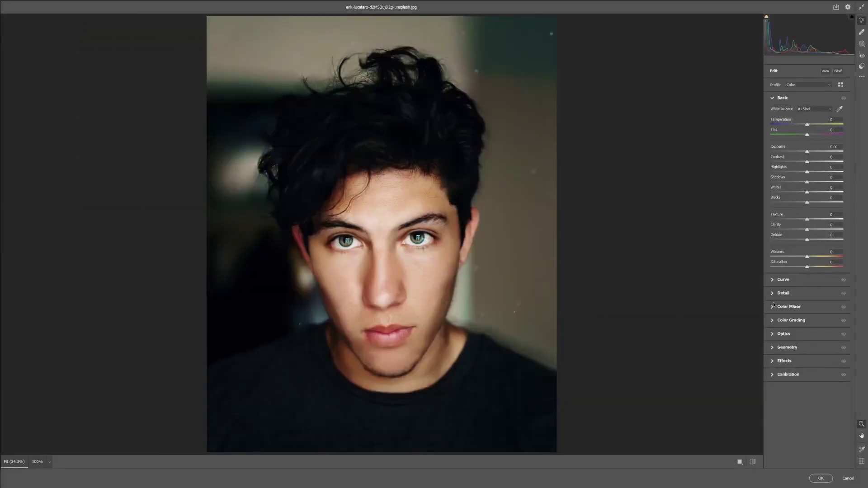
pyautogui.click(773, 307)
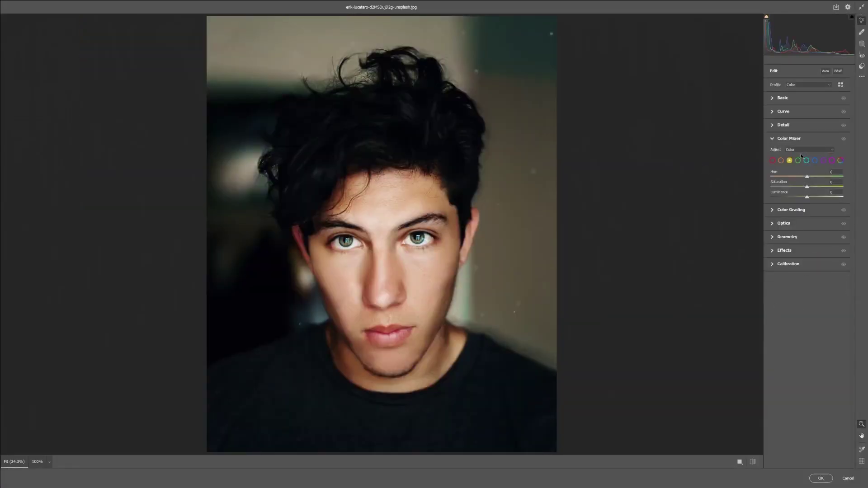
pyautogui.moveTo(807, 179)
pyautogui.mouseDown()
pyautogui.moveTo(770, 179)
pyautogui.moveTo(801, 179)
pyautogui.mouseUp()
pyautogui.click(790, 161)
# - Set Noise Reduction to 8 and Grain to 8, then apply
pyautogui.click(772, 126)
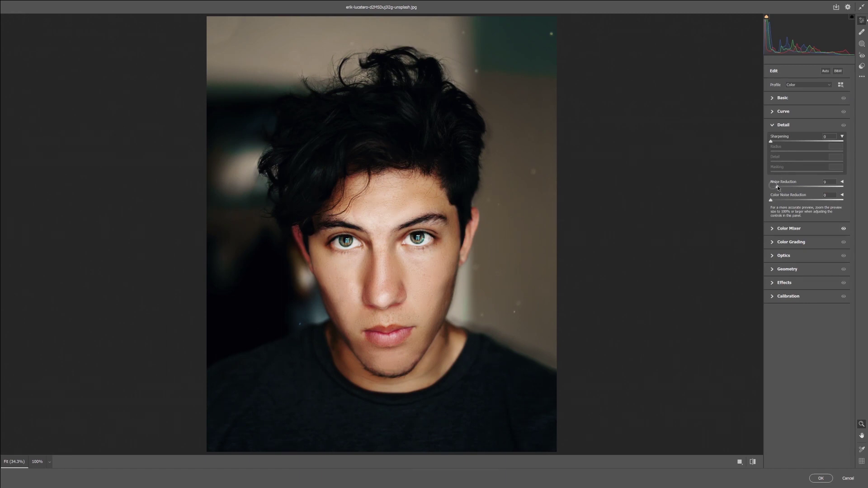
pyautogui.moveTo(779, 188); pyautogui.dragTo(777, 190)
pyautogui.click(775, 284)
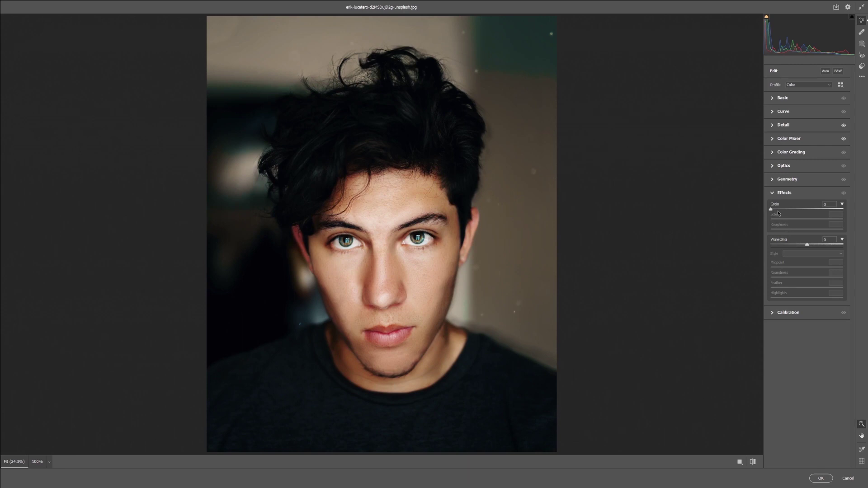
pyautogui.moveTo(773, 210); pyautogui.dragTo(777, 211)
pyautogui.click(820, 478)
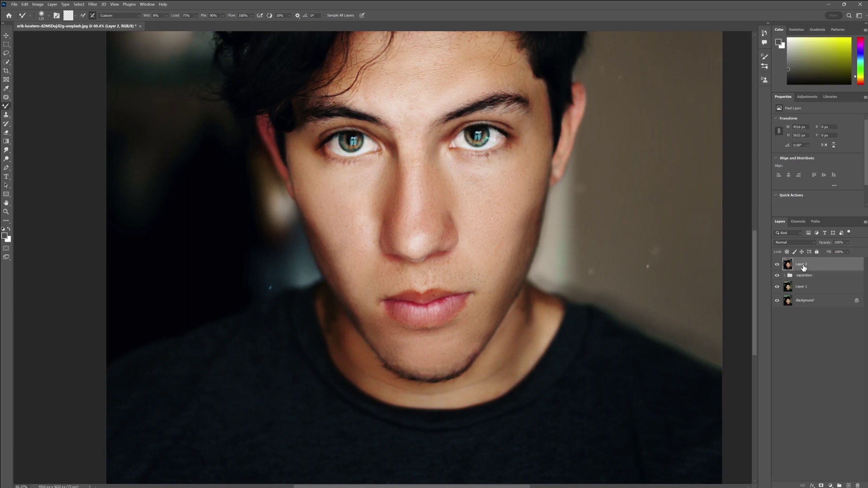
# - Duplicate Layer 2, invert the copy and blend it in Vivid Light
pyautogui.hotkey('ctrl', 'j')
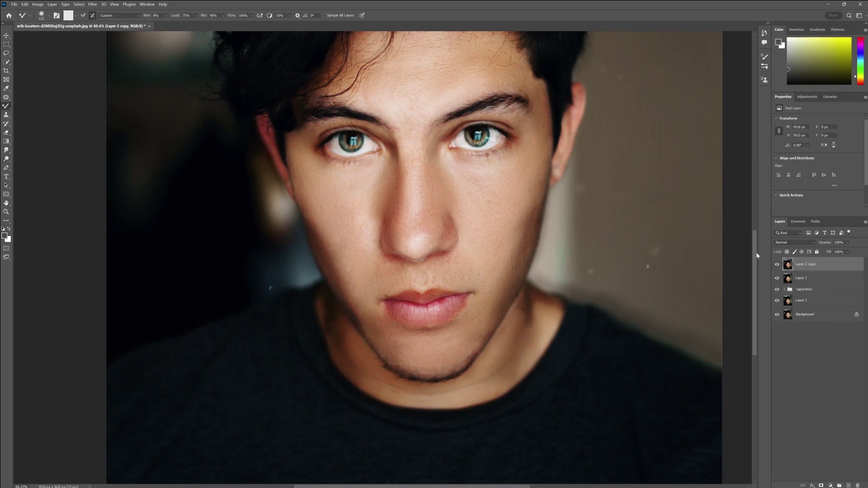
pyautogui.hotkey('ctrl', 'i')
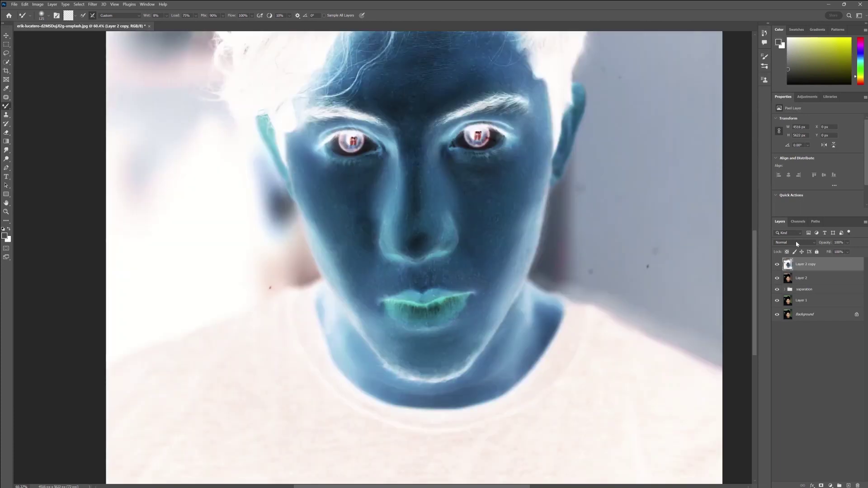
pyautogui.click(796, 243)
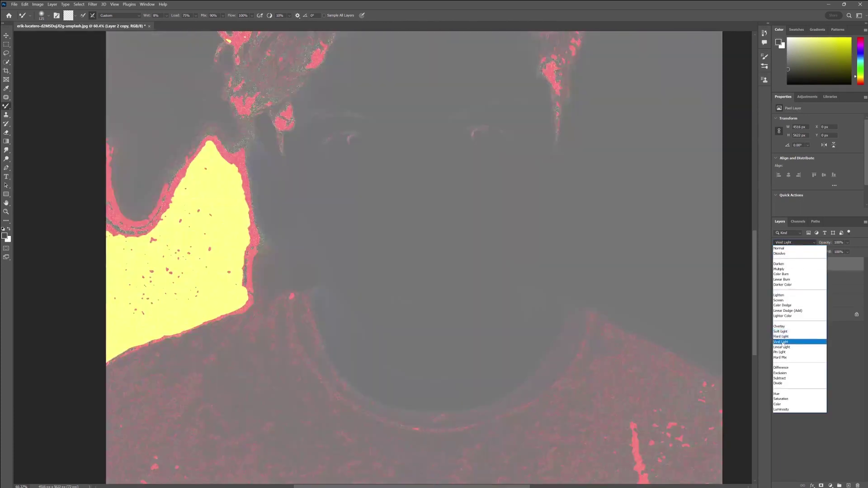
pyautogui.click(784, 342)
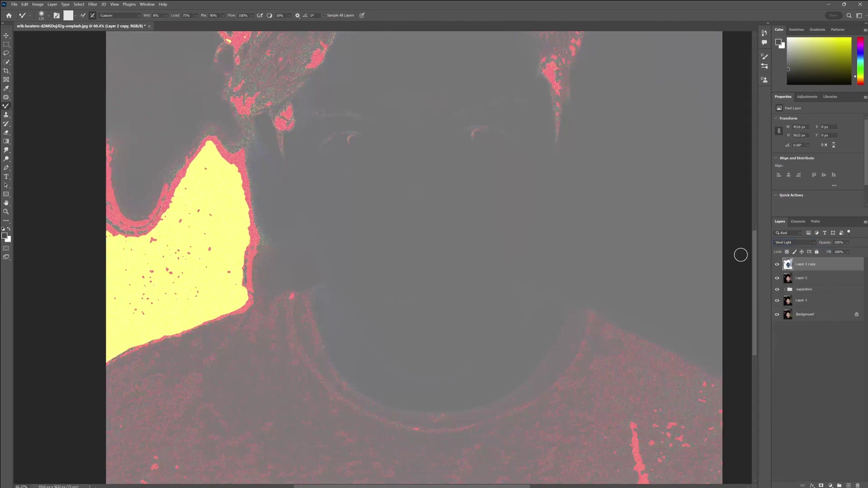
pyautogui.click(93, 5)
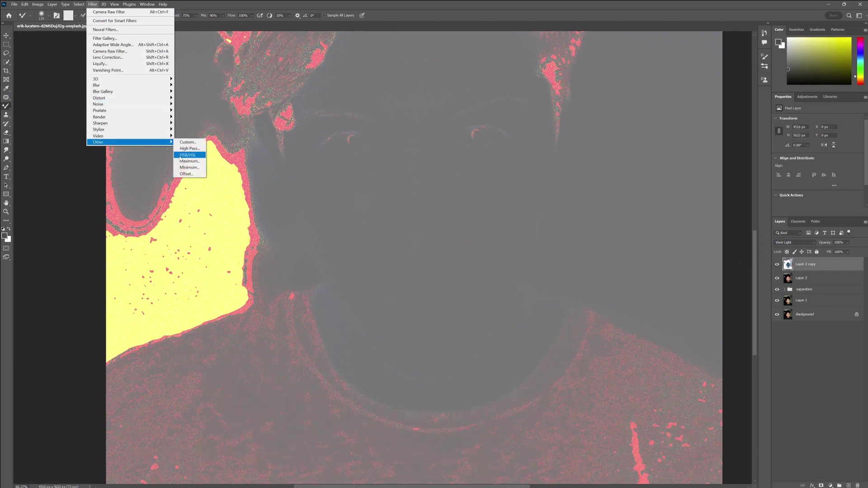
# - Apply High Pass, then a 3.3-pixel Gaussian Blur, to the inverted Layer 2 copy
pyautogui.click(190, 149)
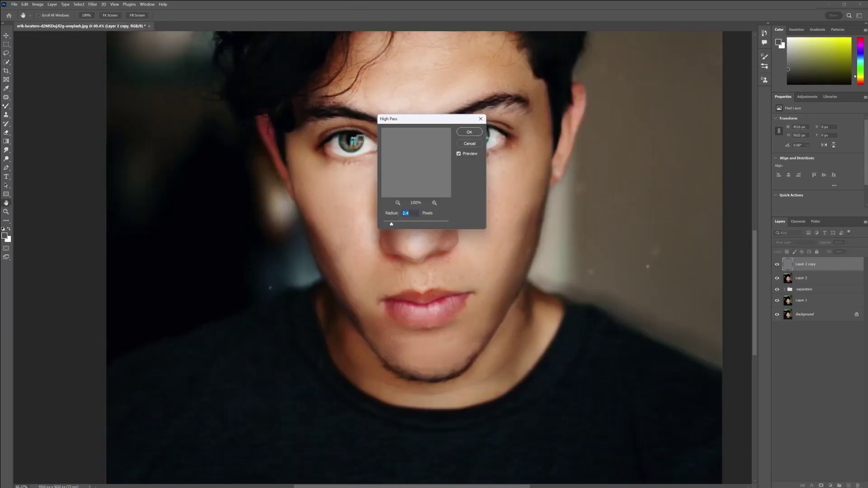
pyautogui.moveTo(429, 123); pyautogui.dragTo(652, 99)
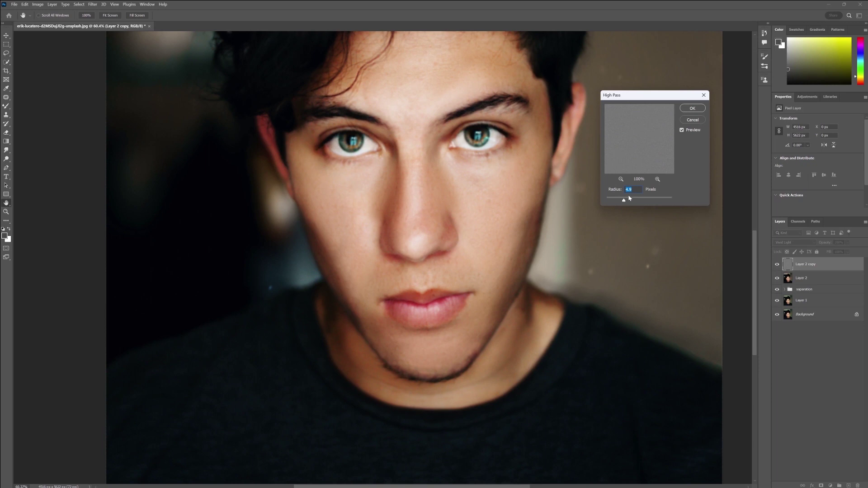
pyautogui.click(686, 109)
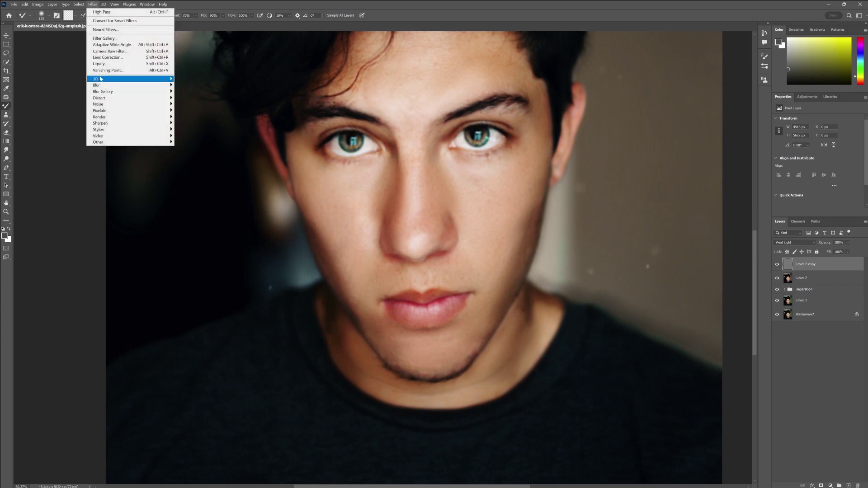
pyautogui.moveTo(97, 85)
pyautogui.click(193, 110)
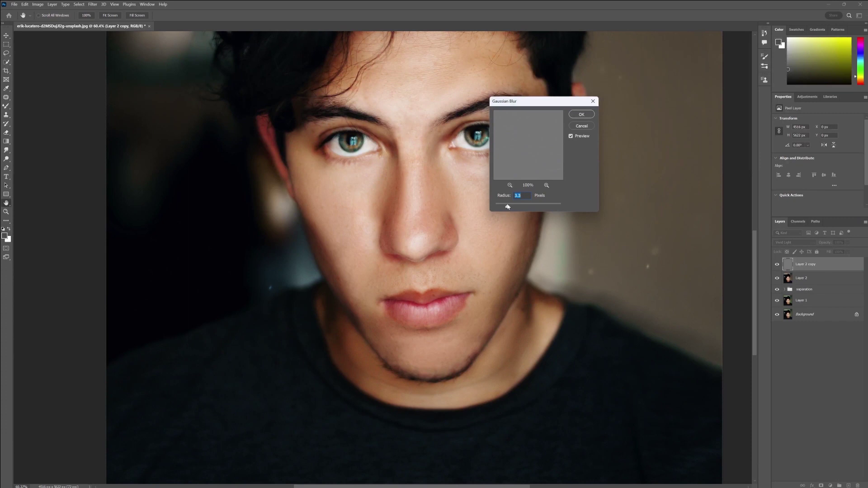
pyautogui.click(578, 117)
pyautogui.press('b')
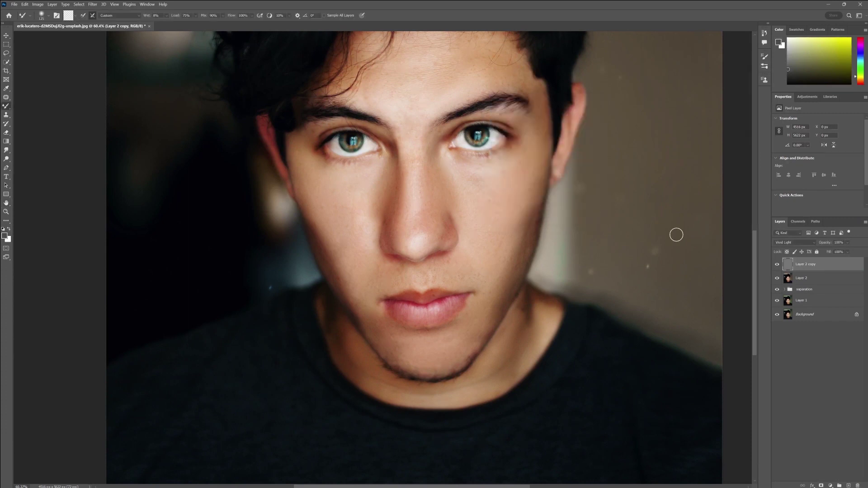
pyautogui.click(799, 283)
# - Hide Layer 2, zoom in on the face, and give the Layer 2 copy a black mask
pyautogui.click(777, 278)
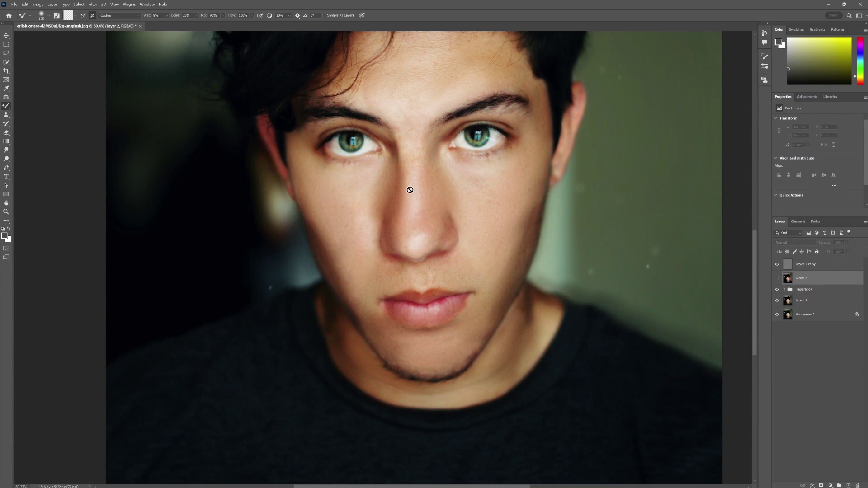
pyautogui.press('z')
pyautogui.moveTo(431, 167); pyautogui.dragTo(445, 158)
pyautogui.press('b')
pyautogui.click(798, 266)
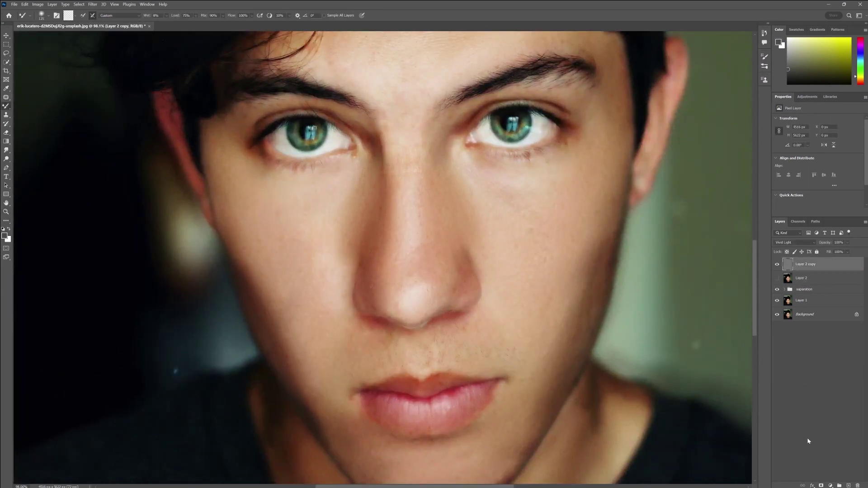
pyautogui.keyDown('alt'); pyautogui.click(821, 485); pyautogui.keyUp('alt')
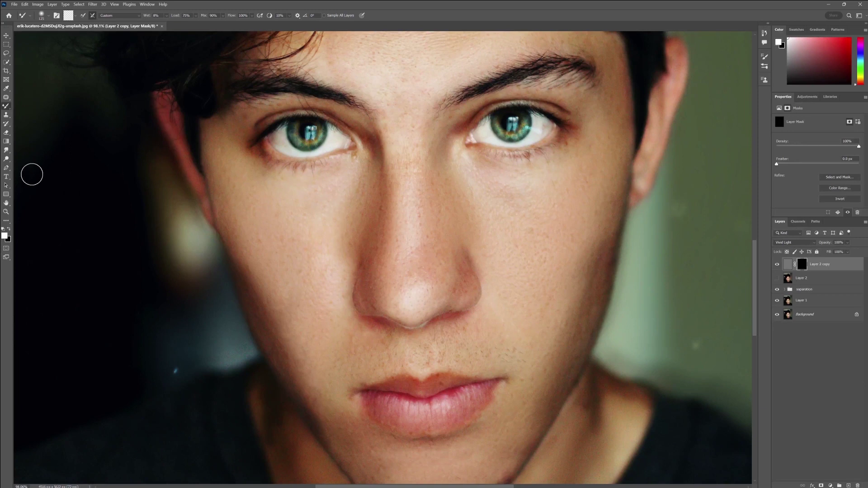
# - With a small Brush, paint the smoothing back over the cheek and facial skin
pyautogui.rightClick(6, 106)
pyautogui.click(36, 104)
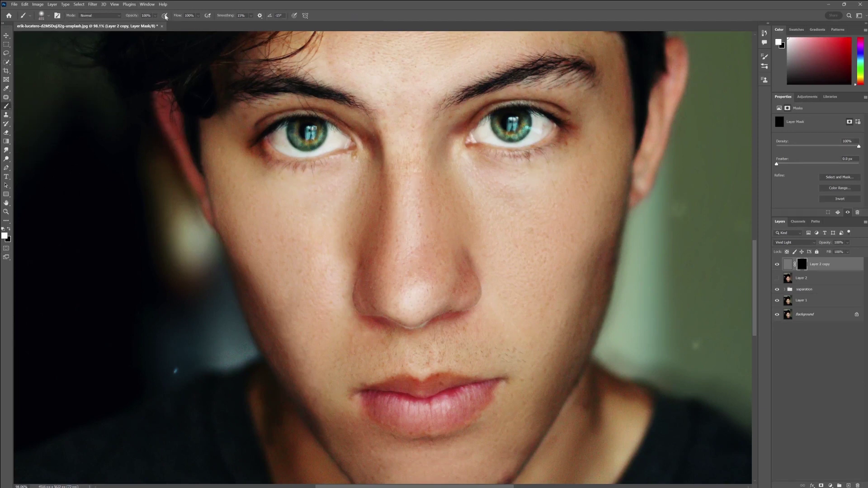
pyautogui.keyDown('alt'); pyautogui.rightClick(498, 193); pyautogui.keyUp('alt')
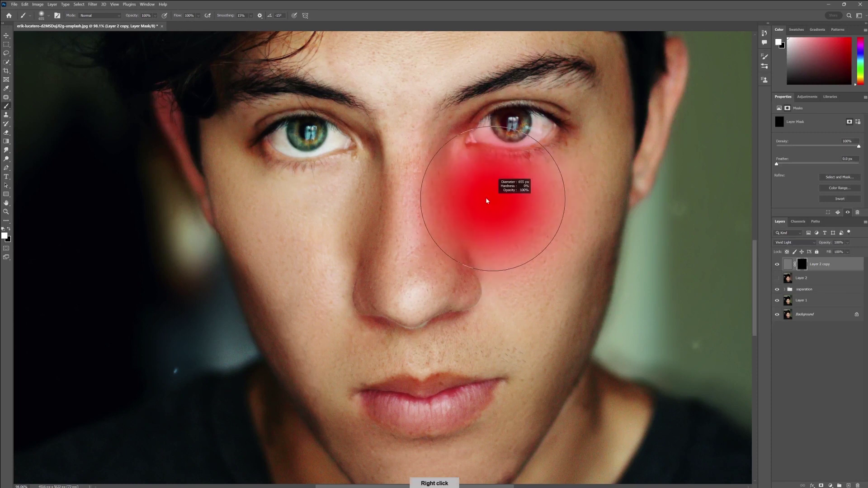
pyautogui.keyDown('alt'); pyautogui.rightClick(438, 202); pyautogui.keyUp('alt')
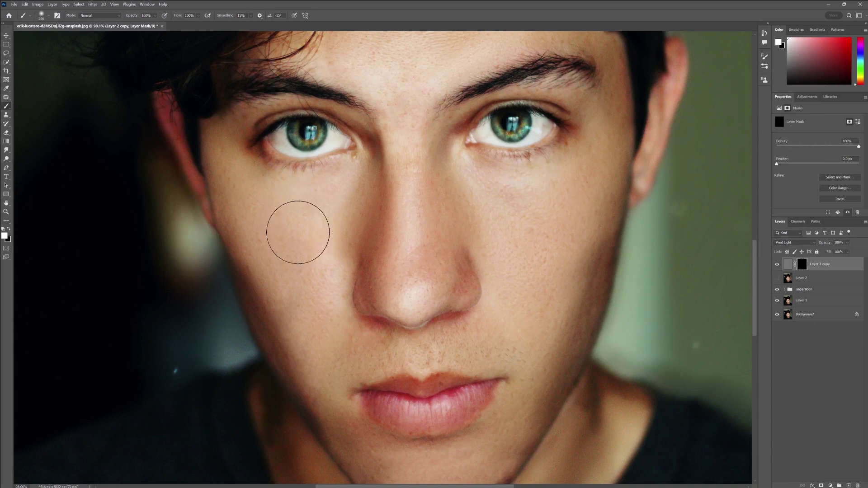
pyautogui.keyDown('alt'); pyautogui.rightClick(471, 204); pyautogui.keyUp('alt')
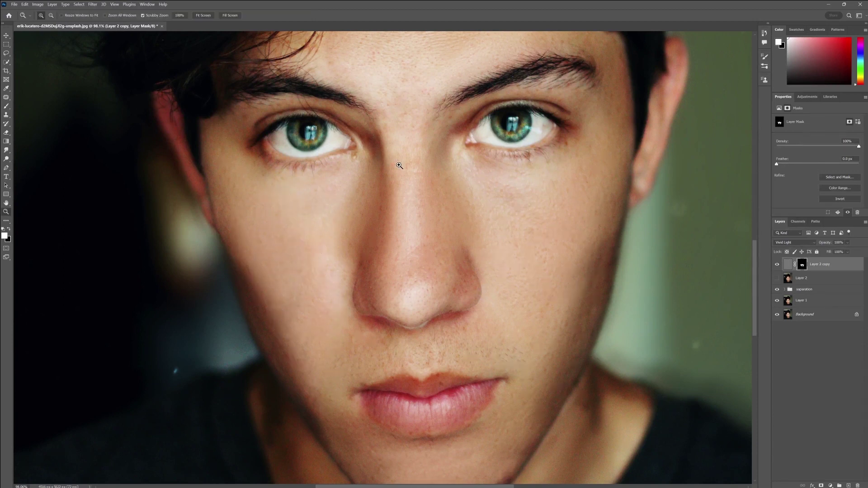
pyautogui.scroll(2, 401, 407)
pyautogui.scroll(-3, 401, 408)
pyautogui.scroll(2, 389, 128)
pyautogui.keyDown('alt'); pyautogui.rightClick(389, 68); pyautogui.keyUp('alt')
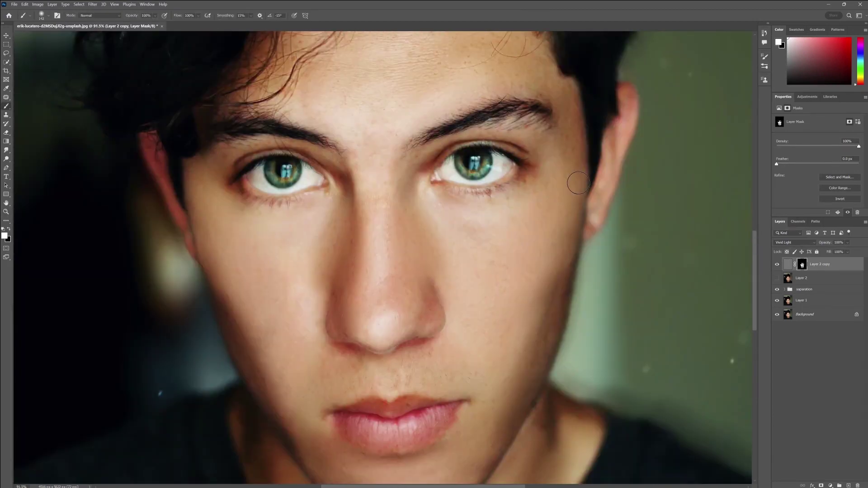
pyautogui.keyDown('alt'); pyautogui.rightClick(334, 170); pyautogui.keyUp('alt')
pyautogui.scroll(-2, 409, 71)
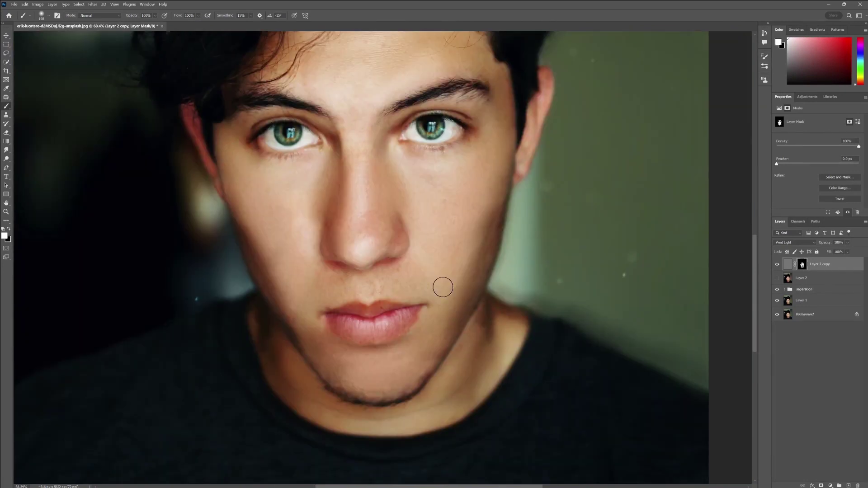
pyautogui.scroll(-1, 450, 133)
pyautogui.scroll(-3, 493, 66)
pyautogui.scroll(2, 502, 68)
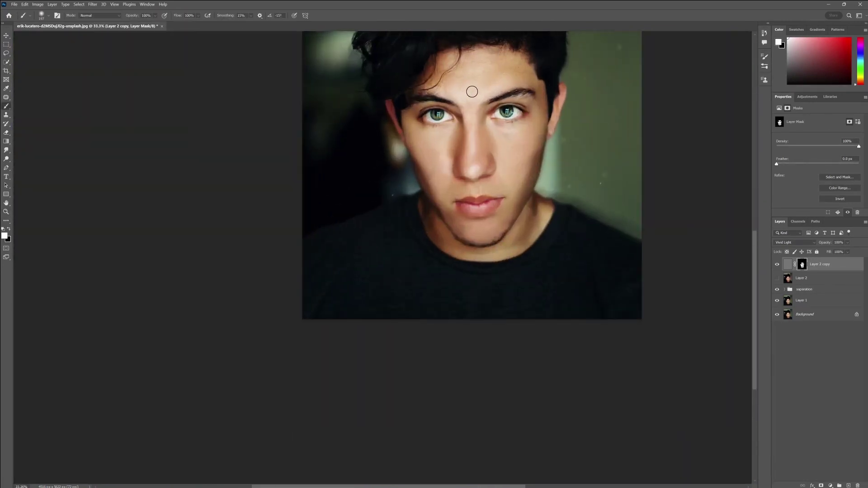
# - Adjust the zoom and target the Layer 2 copy's pixels instead of its mask
pyautogui.press('z')
pyautogui.scroll(-1, 500, 109)
pyautogui.scroll(-3, 500, 109)
pyautogui.scroll(4, 520, 67)
pyautogui.scroll(1, 542, 76)
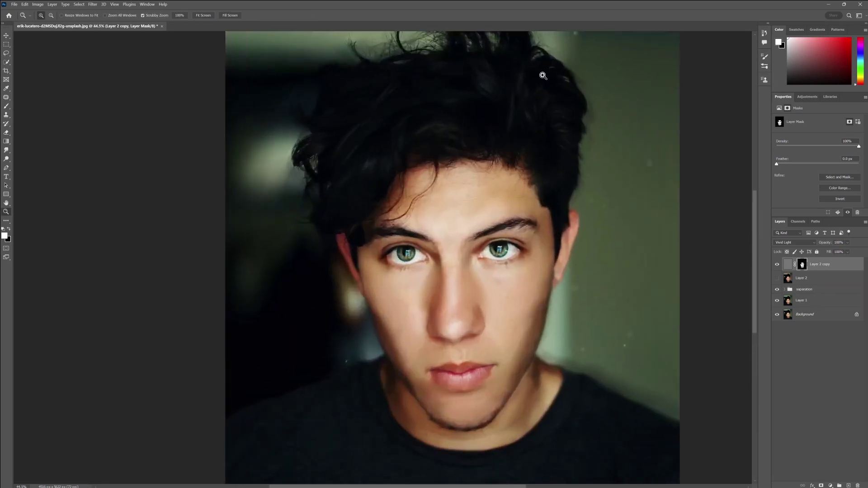
pyautogui.scroll(2, 627, 261)
pyautogui.press('b')
pyautogui.click(788, 264)
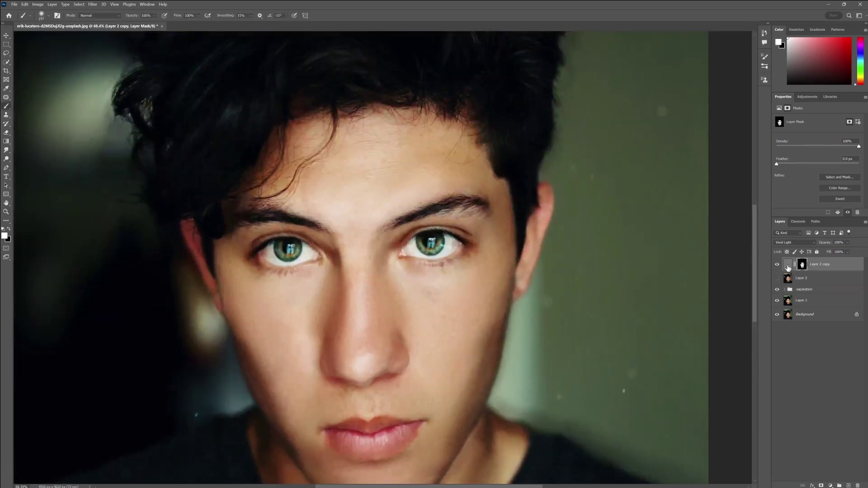
pyautogui.click(93, 4)
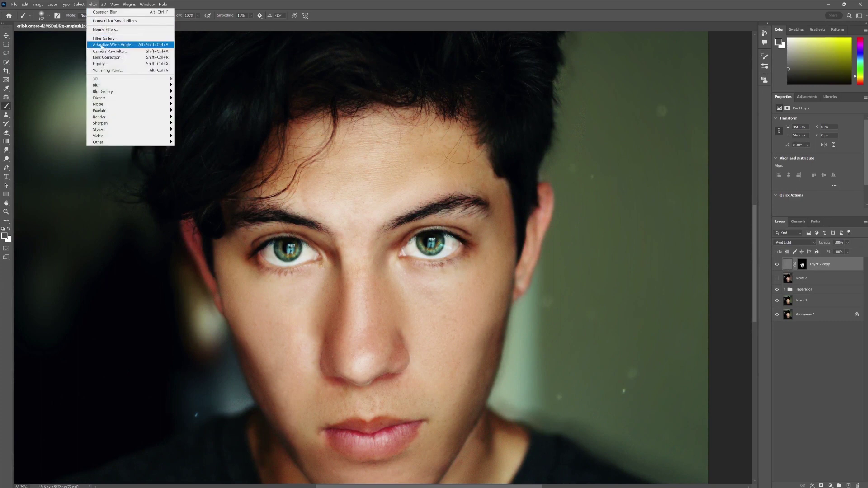
# - Apply a Camera Raw Filter pass with Effects adjustments to the Layer 2 copy
pyautogui.click(107, 51)
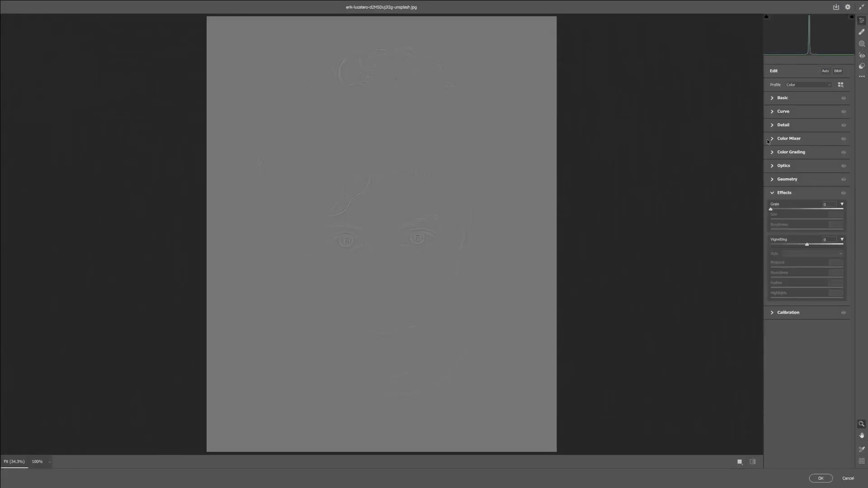
pyautogui.click(821, 479)
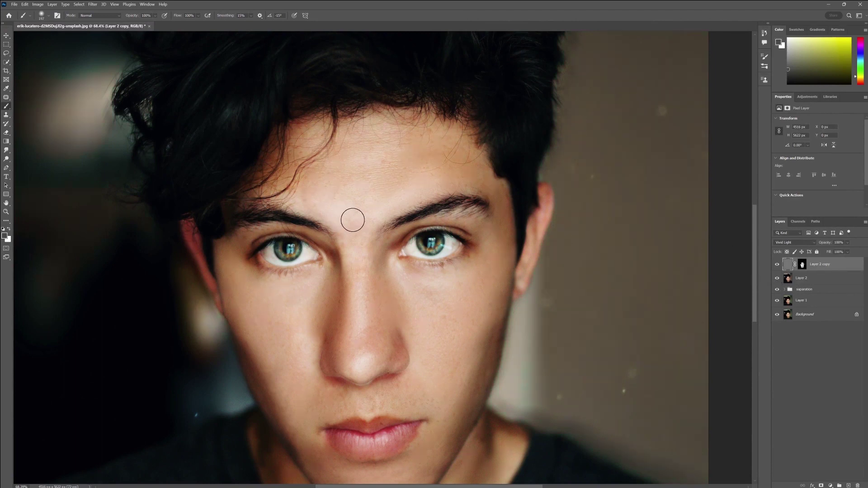
# - Duplicate the Layer 2 copy's face mask onto Layer 2 and check it at different zooms
pyautogui.click(803, 267)
pyautogui.moveTo(801, 273); pyautogui.dragTo(798, 283)
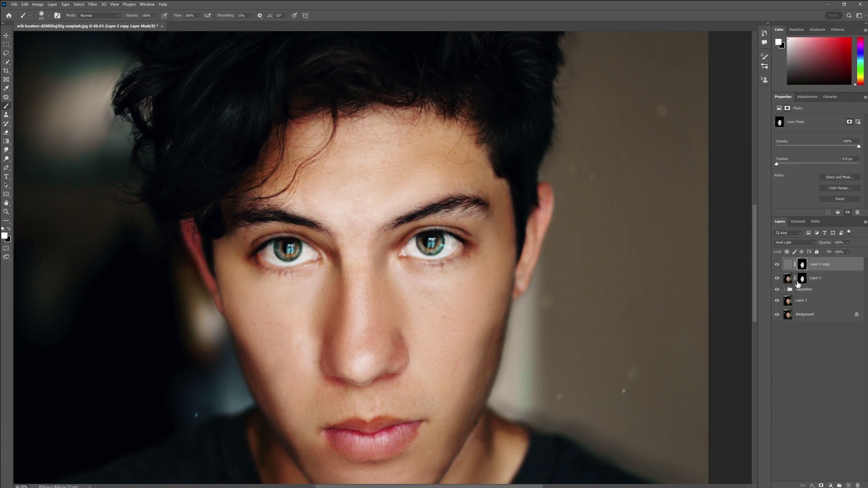
pyautogui.press('z')
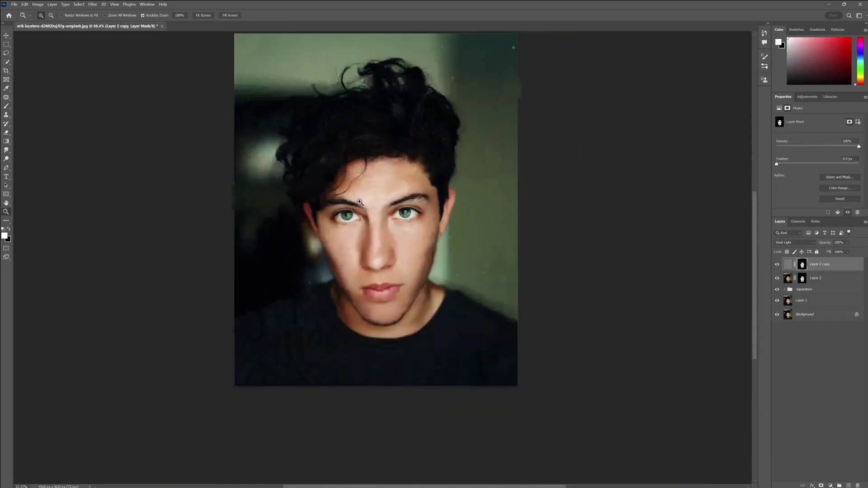
pyautogui.moveTo(391, 209); pyautogui.dragTo(431, 210)
pyautogui.press('b')
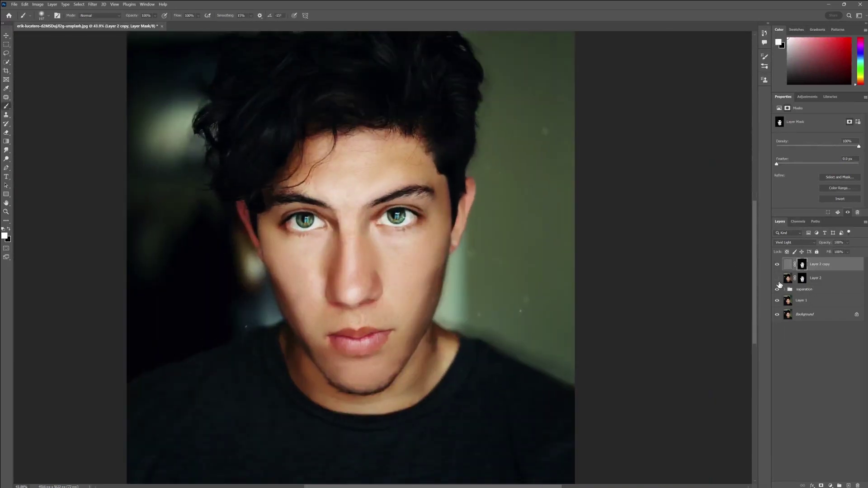
pyautogui.press('z')
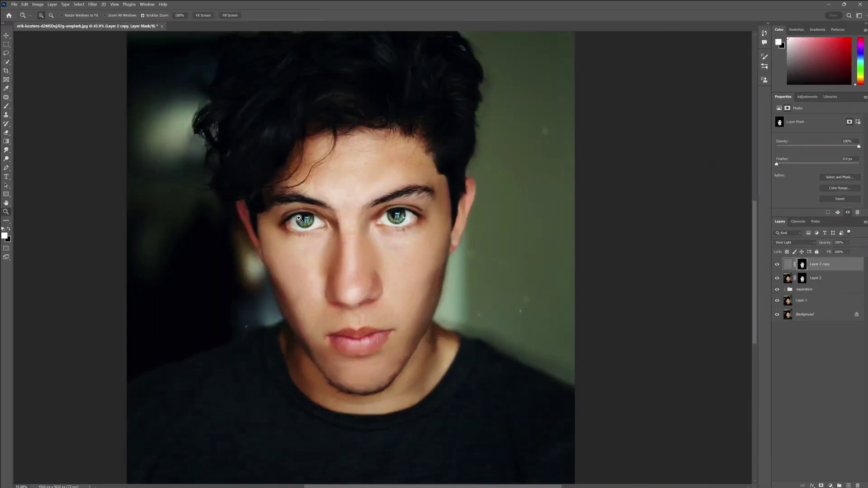
pyautogui.moveTo(341, 226); pyautogui.dragTo(357, 228)
pyautogui.press('b')
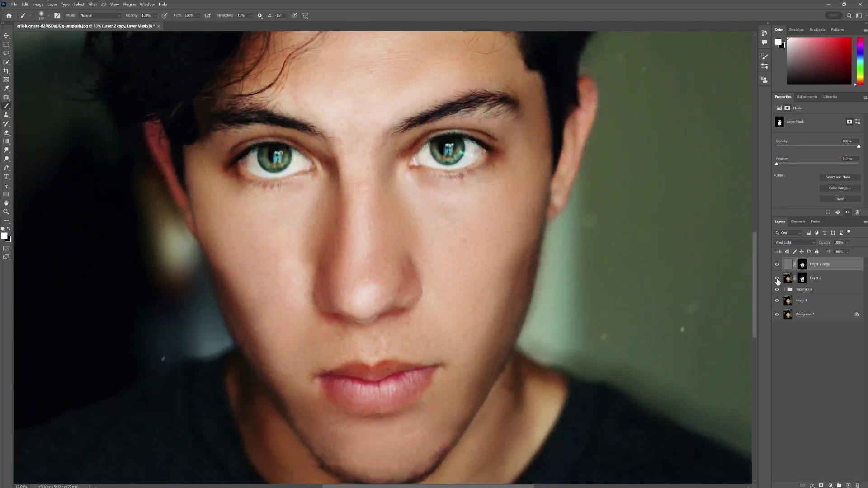
pyautogui.click(787, 278)
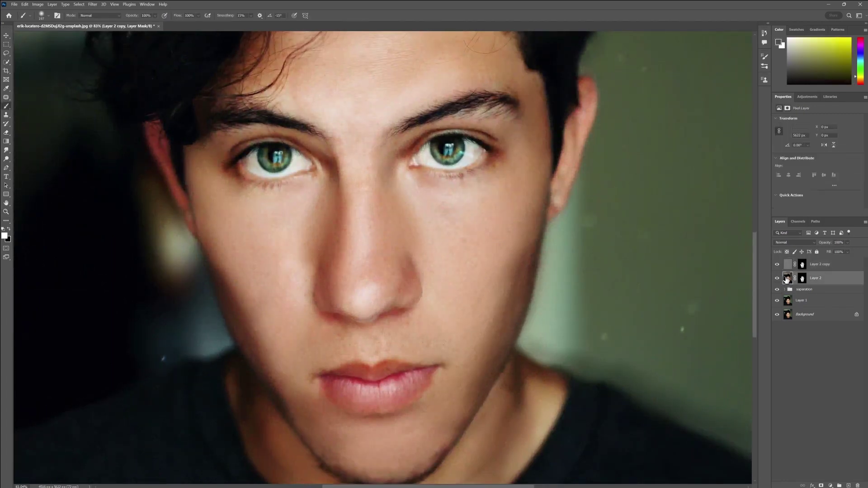
# - In Camera Raw's Color Mixer, set Red Hue to +8 and Orange Luminance to +21
pyautogui.click(93, 6)
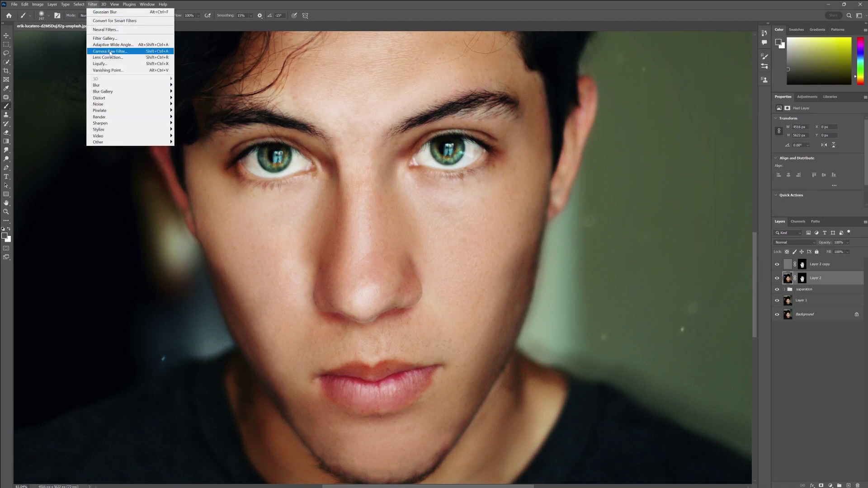
pyautogui.click(110, 52)
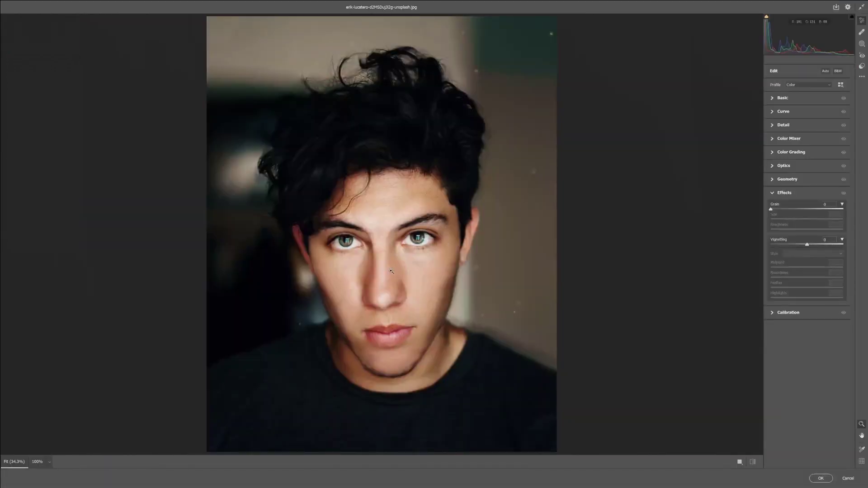
pyautogui.click(775, 140)
pyautogui.click(774, 161)
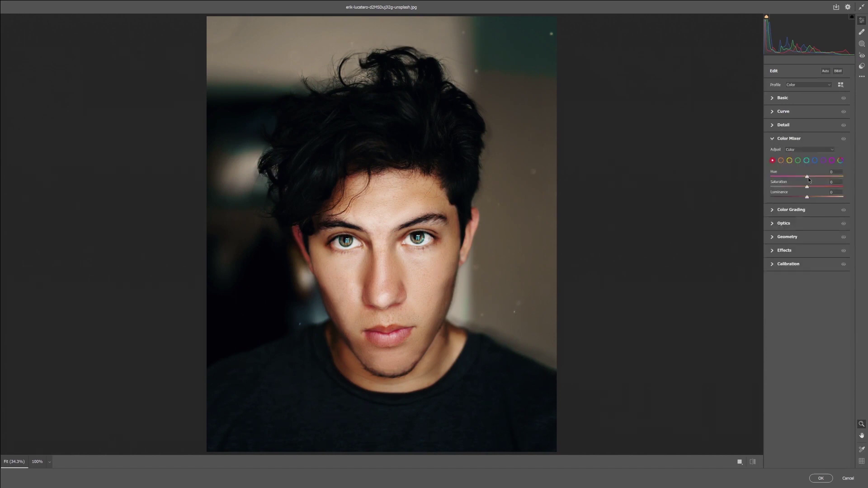
pyautogui.moveTo(807, 178); pyautogui.dragTo(810, 179)
pyautogui.click(790, 161)
pyautogui.click(781, 161)
pyautogui.moveTo(813, 197); pyautogui.dragTo(815, 198)
pyautogui.click(820, 479)
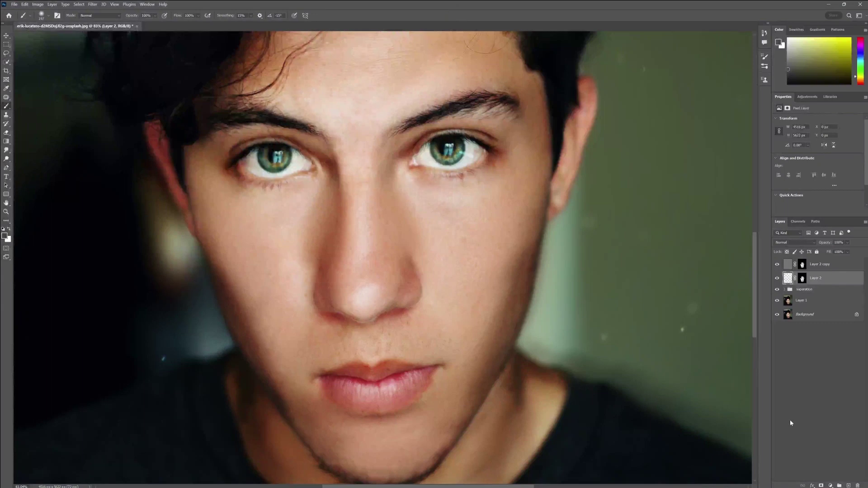
# - Toggle to the original Background alone and back to compare against the retouch
pyautogui.press('z')
pyautogui.scroll(-5, 434, 170)
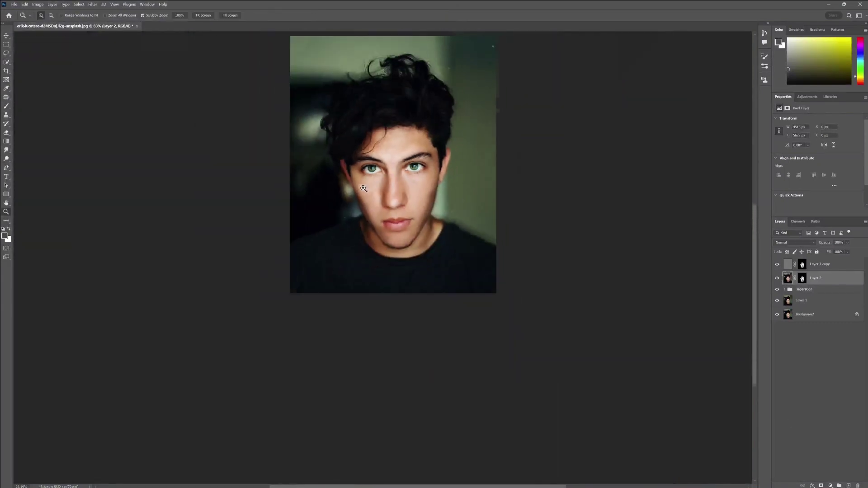
pyautogui.scroll(2, 433, 170)
pyautogui.press('b')
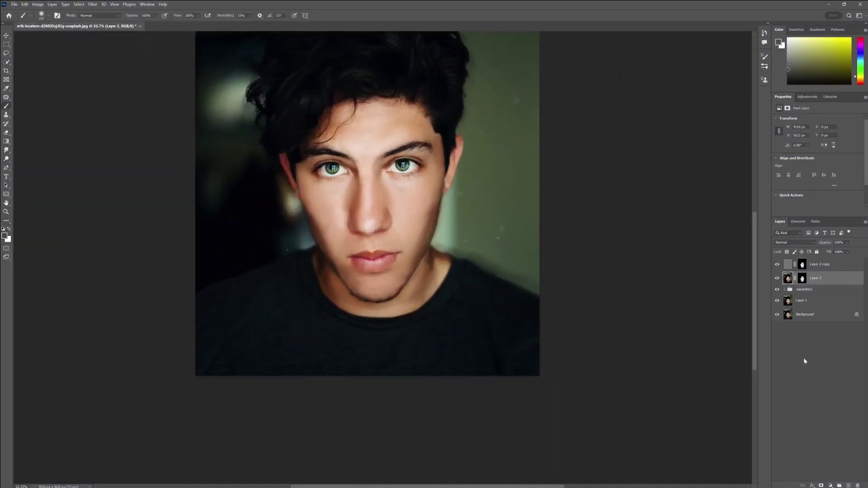
pyautogui.keyDown('alt'); pyautogui.click(777, 316); pyautogui.keyUp('alt')
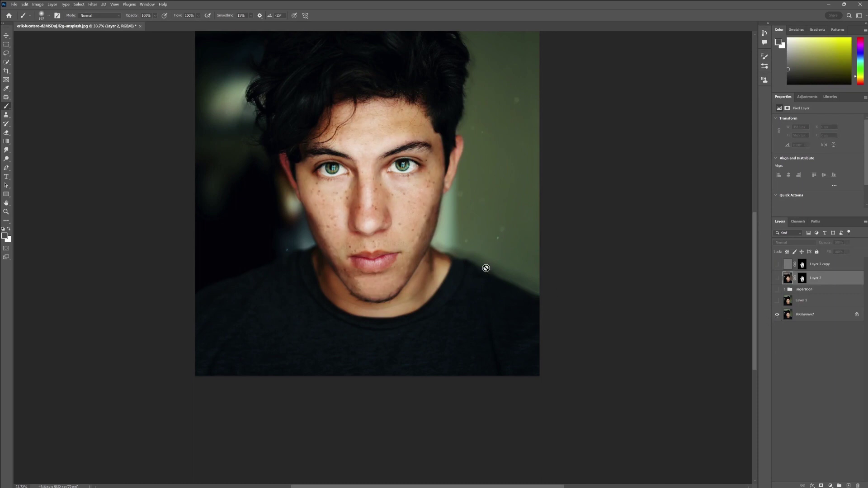
pyautogui.keyDown('alt'); pyautogui.click(777, 315); pyautogui.keyUp('alt')
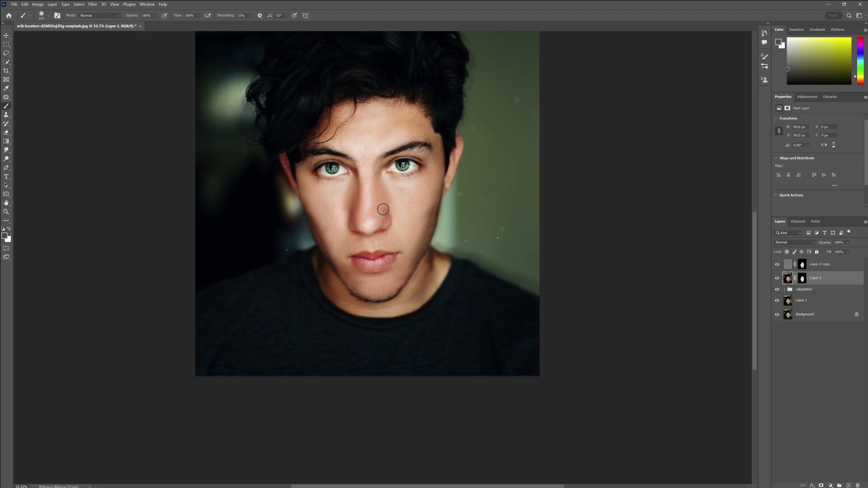
# - Sample a skin tone from the face as the painting colour and zoom between the eyes
pyautogui.keyDown('alt'); pyautogui.click(373, 175); pyautogui.keyUp('alt')
pyautogui.press('z')
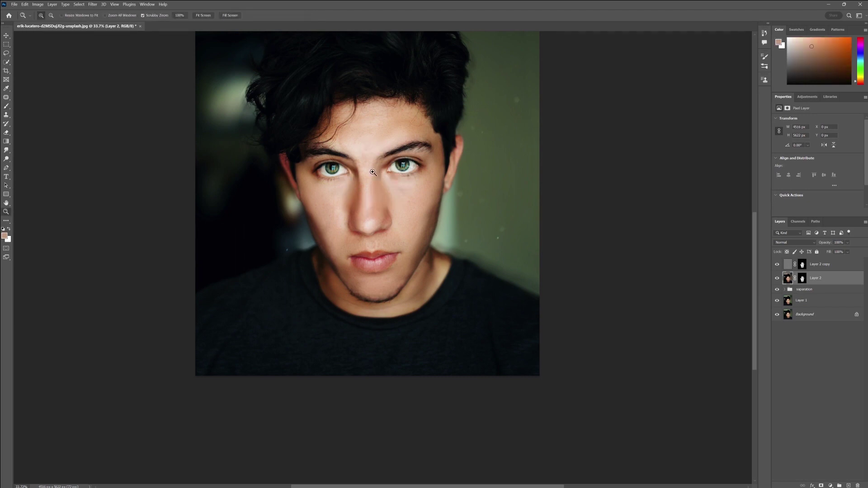
pyautogui.moveTo(372, 172); pyautogui.dragTo(481, 192)
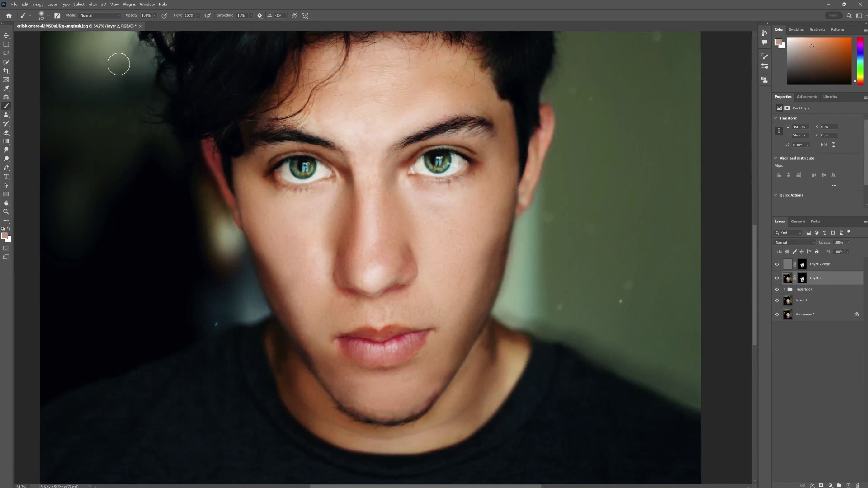
pyautogui.click(92, 6)
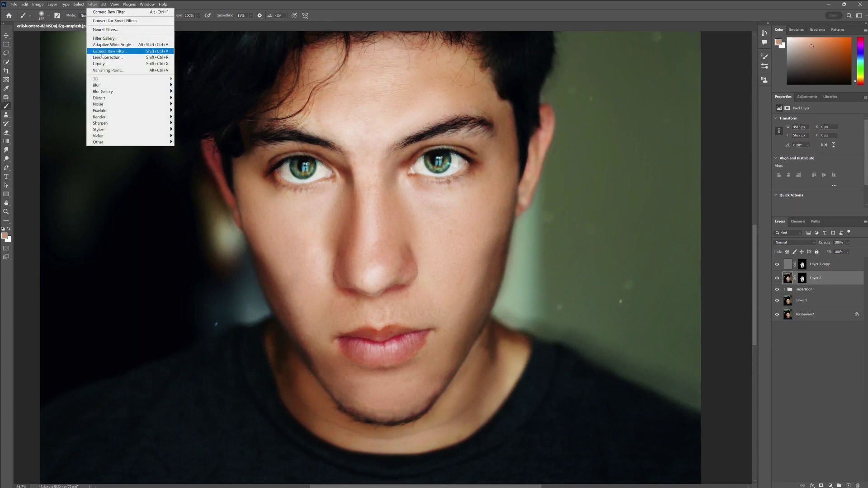
# - Add Camera Raw film grain of about 29 to Layer 2
pyautogui.click(102, 55)
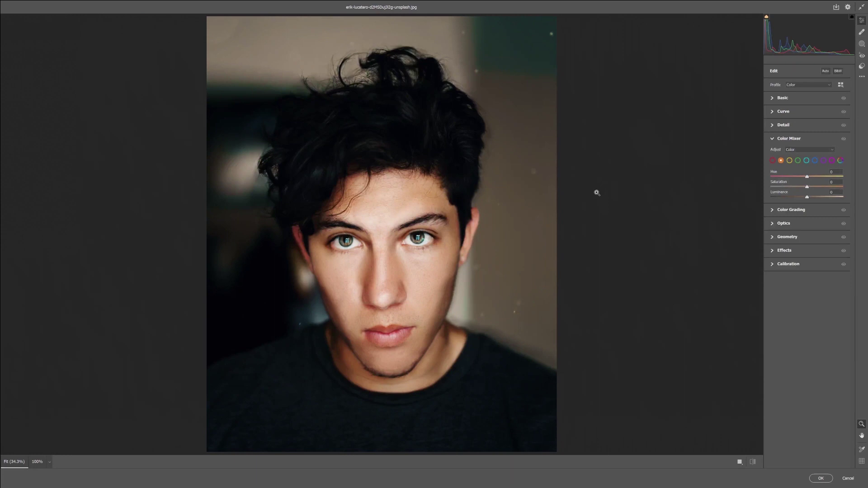
pyautogui.click(773, 251)
pyautogui.moveTo(771, 210); pyautogui.dragTo(780, 211)
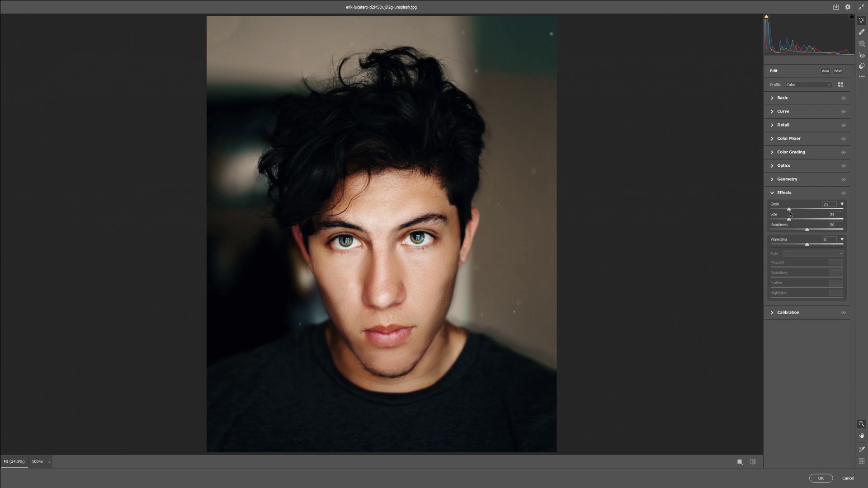
pyautogui.moveTo(788, 213); pyautogui.dragTo(796, 224)
pyautogui.click(820, 478)
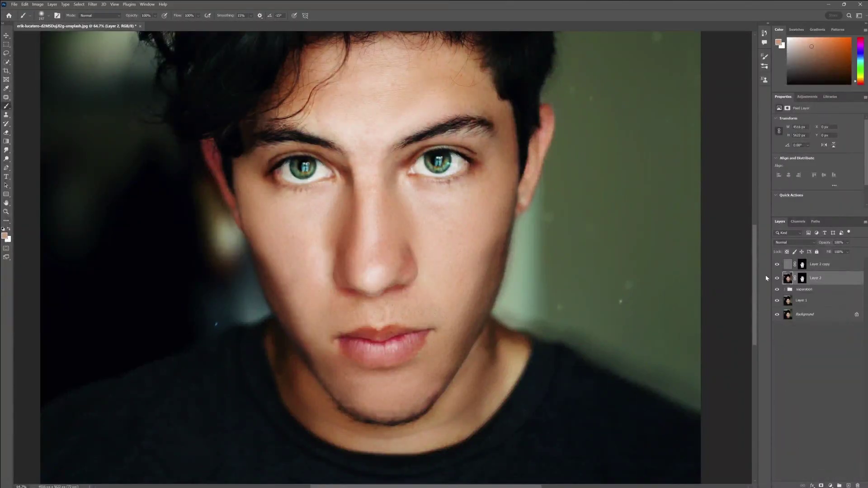
pyautogui.click(777, 279)
pyautogui.click(777, 279)
pyautogui.press('z')
pyautogui.click(311, 229)
pyautogui.moveTo(311, 229); pyautogui.dragTo(320, 226)
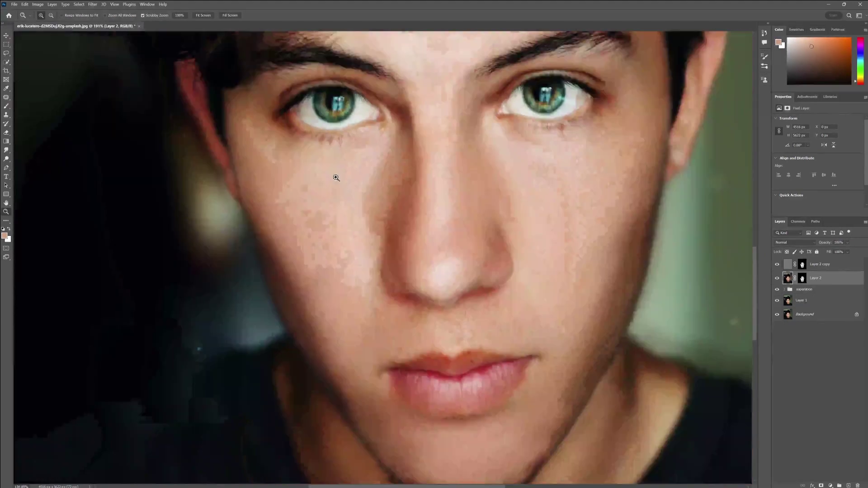
pyautogui.moveTo(348, 173); pyautogui.dragTo(335, 178)
pyautogui.press('b')
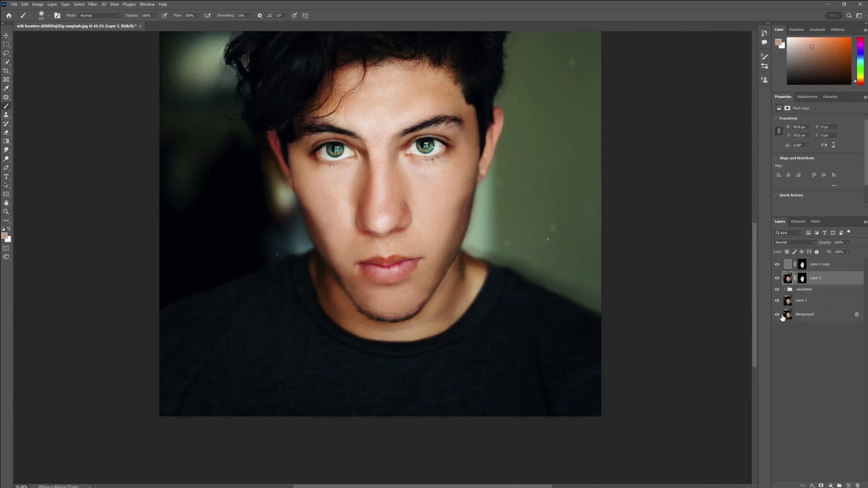
pyautogui.keyDown('alt'); pyautogui.click(777, 316); pyautogui.keyUp('alt')
pyautogui.keyDown('alt'); pyautogui.click(778, 315); pyautogui.keyUp('alt')
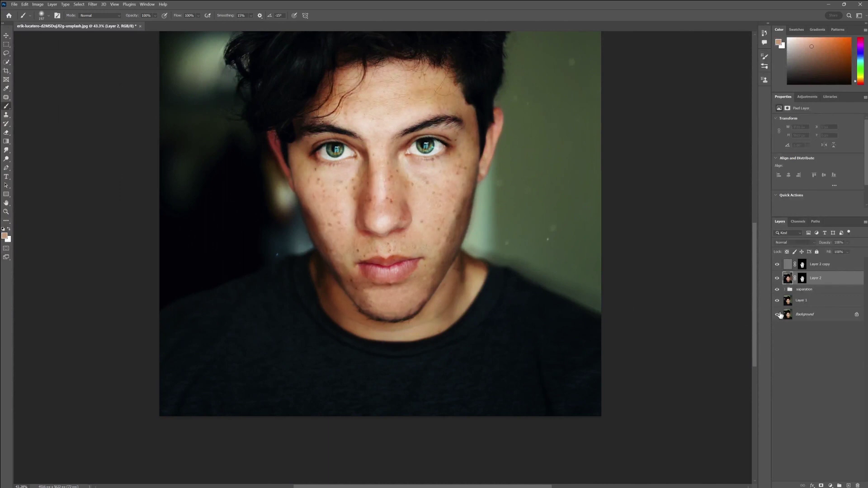
pyautogui.press('z')
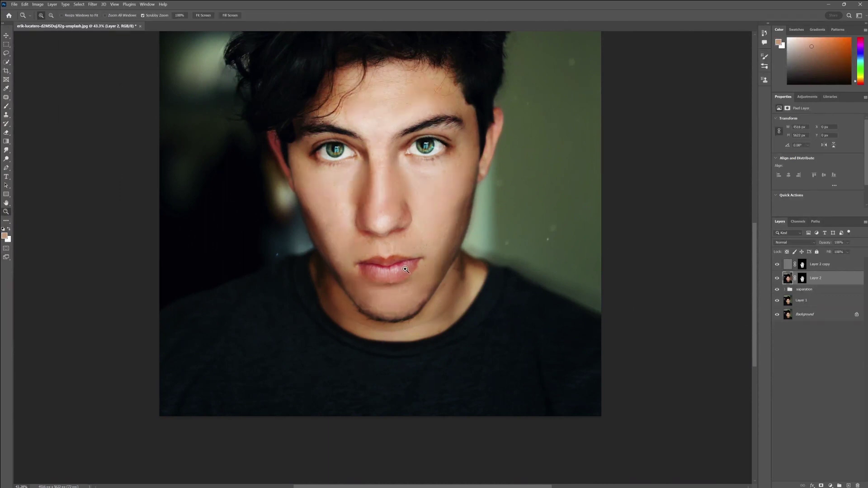
pyautogui.click(403, 266)
pyautogui.press('b')
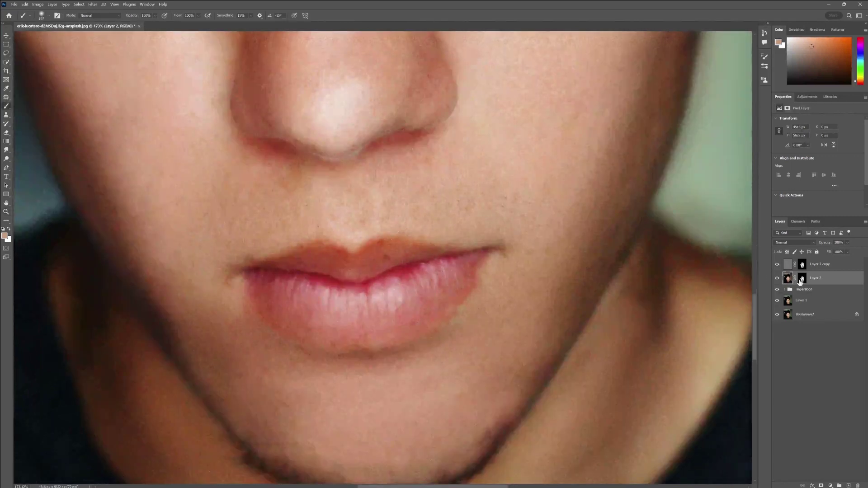
pyautogui.click(822, 266)
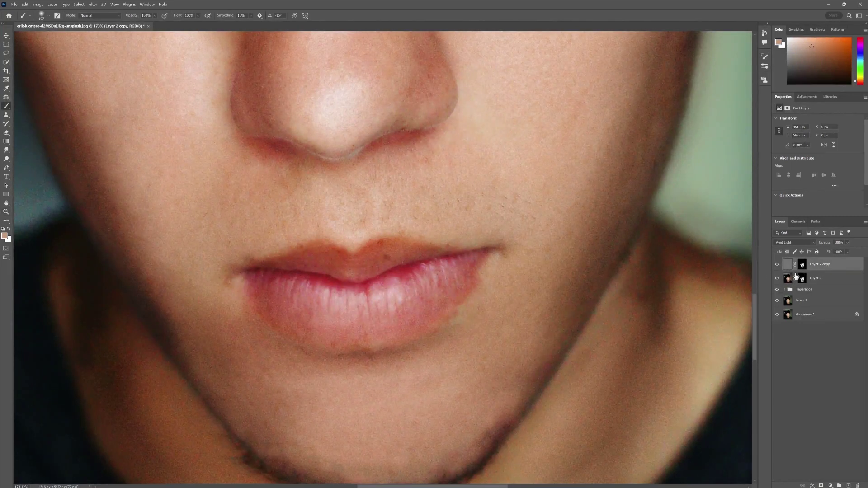
pyautogui.hotkey('ctrl', 'shift', 'alt', 'n')
# - Stamp visible layers into Layer 3, then patch spots on the upper lip and under the nose
pyautogui.hotkey('ctrl', 'shift', 'alt', 'e')
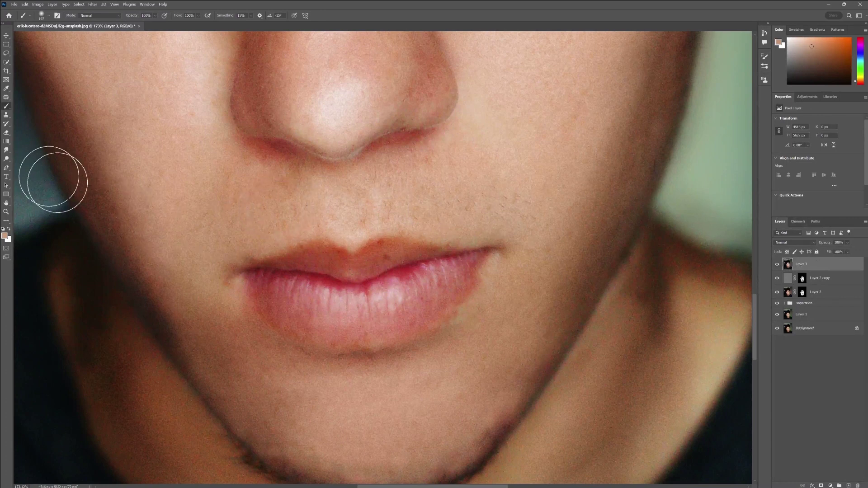
pyautogui.click(7, 97)
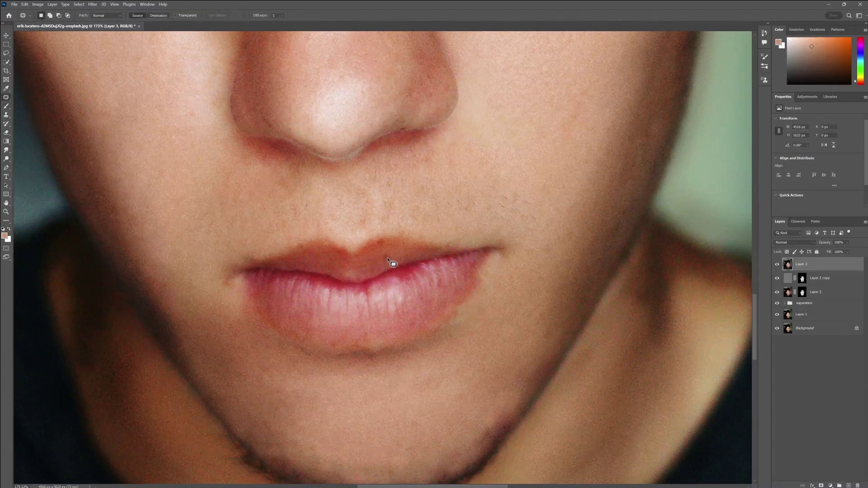
pyautogui.moveTo(390, 255); pyautogui.dragTo(388, 262)
pyautogui.moveTo(428, 156); pyautogui.dragTo(415, 169)
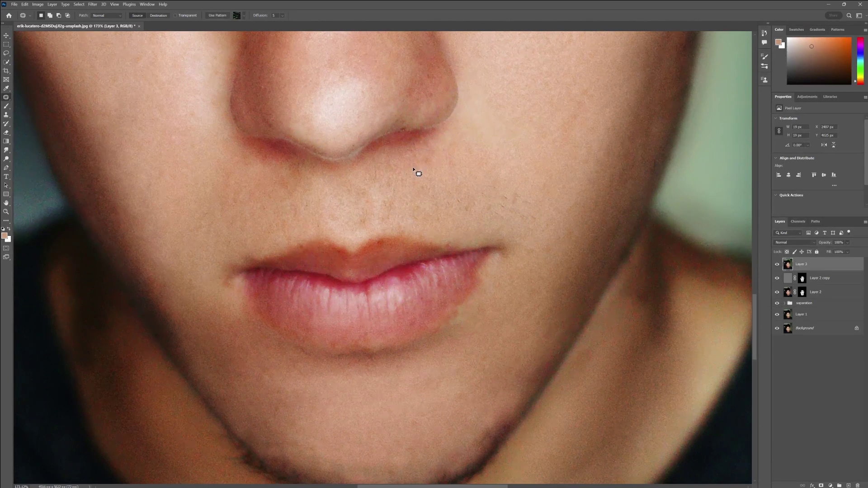
pyautogui.hotkey('ctrl', 'd')
pyautogui.press('z')
pyautogui.scroll(-10, 380, 181)
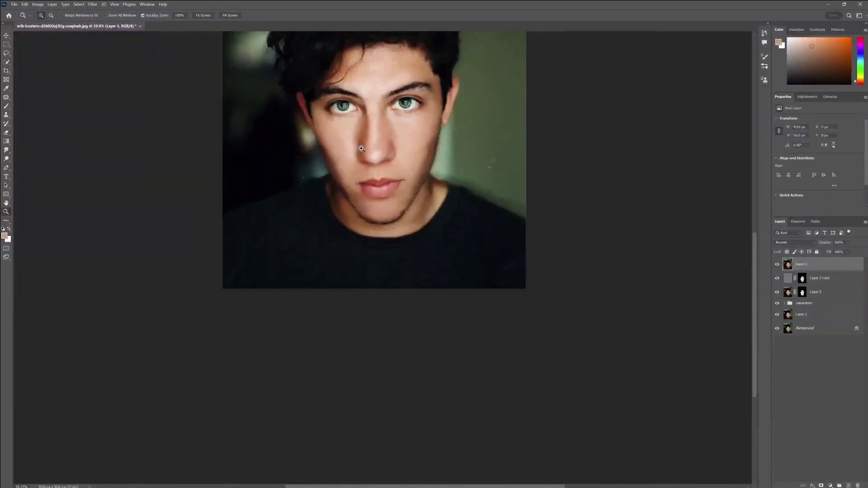
pyautogui.scroll(3, 382, 75)
pyautogui.scroll(3, 382, 76)
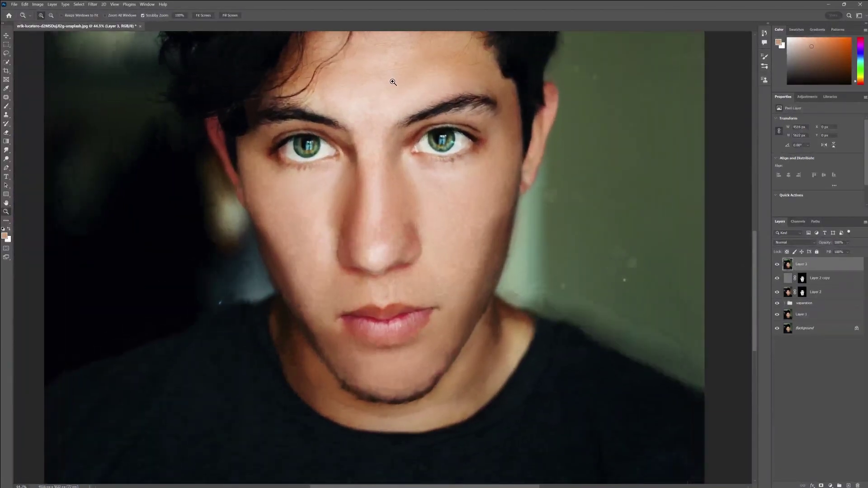
pyautogui.press('j')
pyautogui.keyDown('alt'); pyautogui.click(777, 328); pyautogui.keyUp('alt')
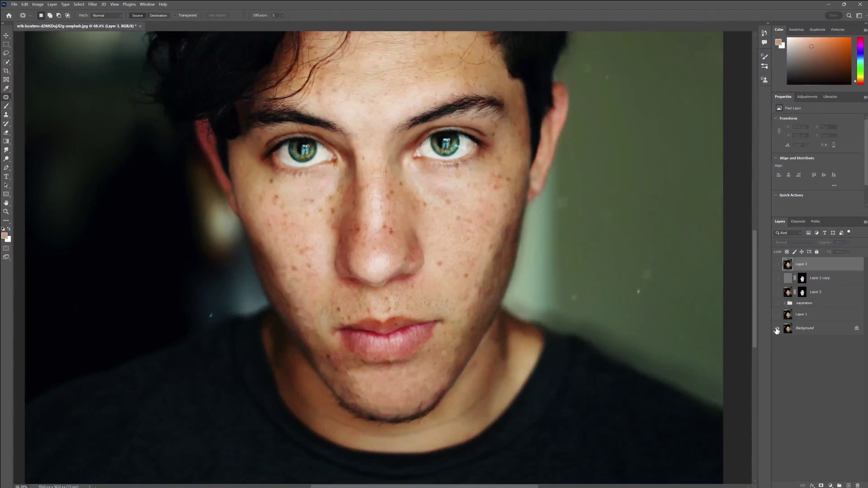
pyautogui.keyDown('alt'); pyautogui.click(777, 329); pyautogui.keyUp('alt')
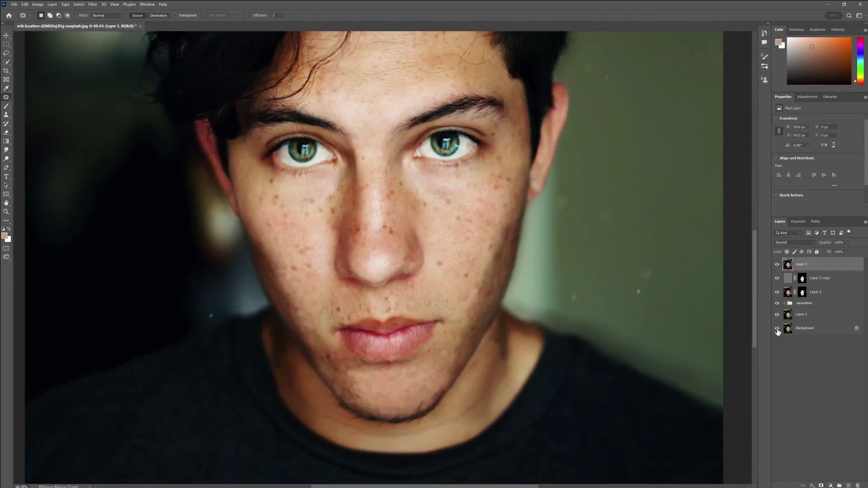